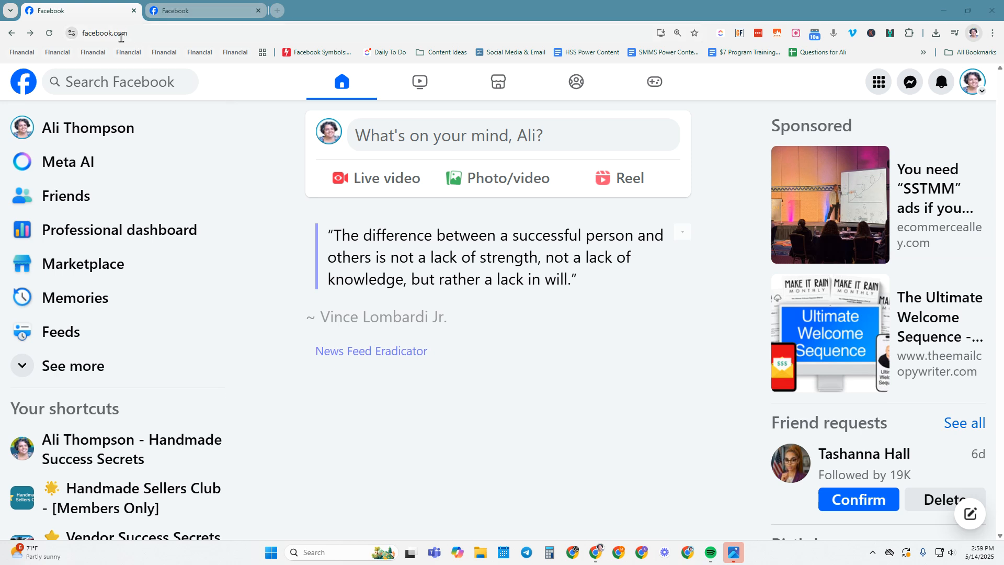
Start creating a new Facebook Page and dismiss the notification covering the form
click(121, 33)
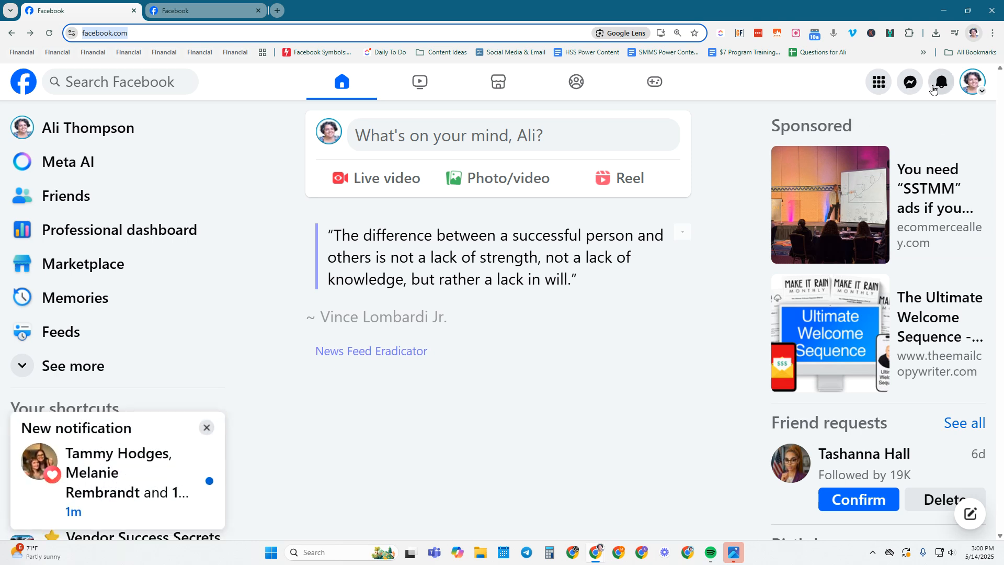
click(877, 82)
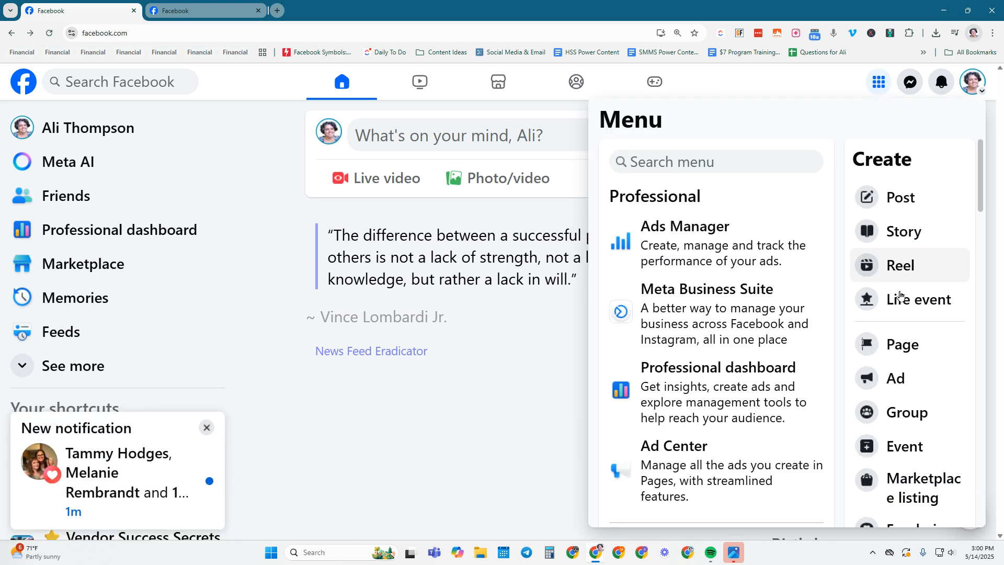
click(896, 353)
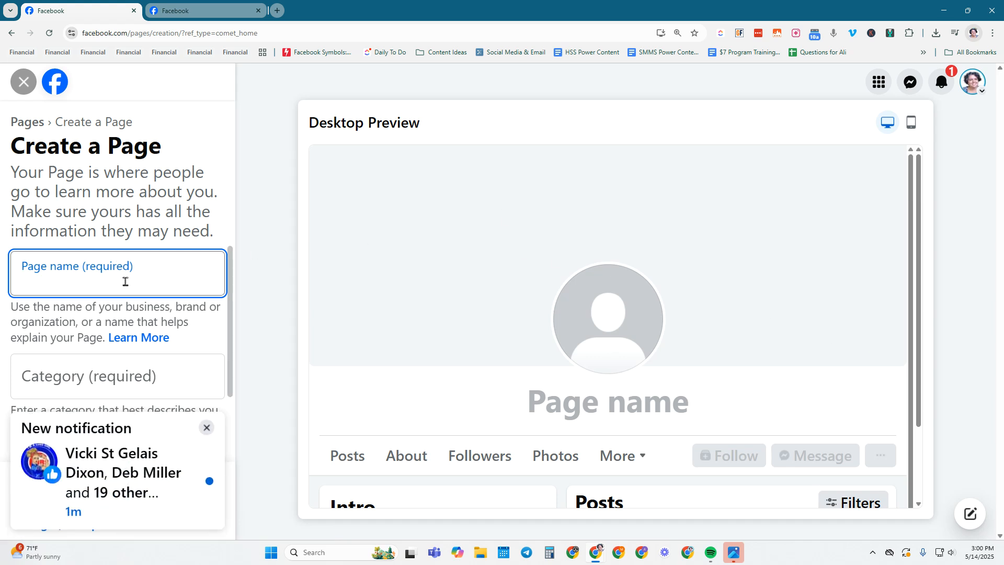
click(1, 183)
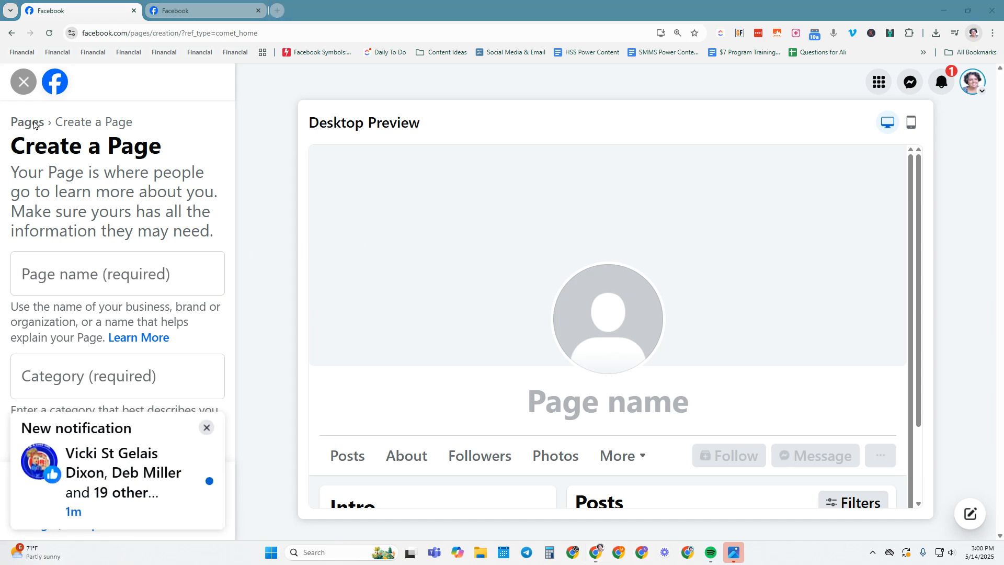
click(207, 428)
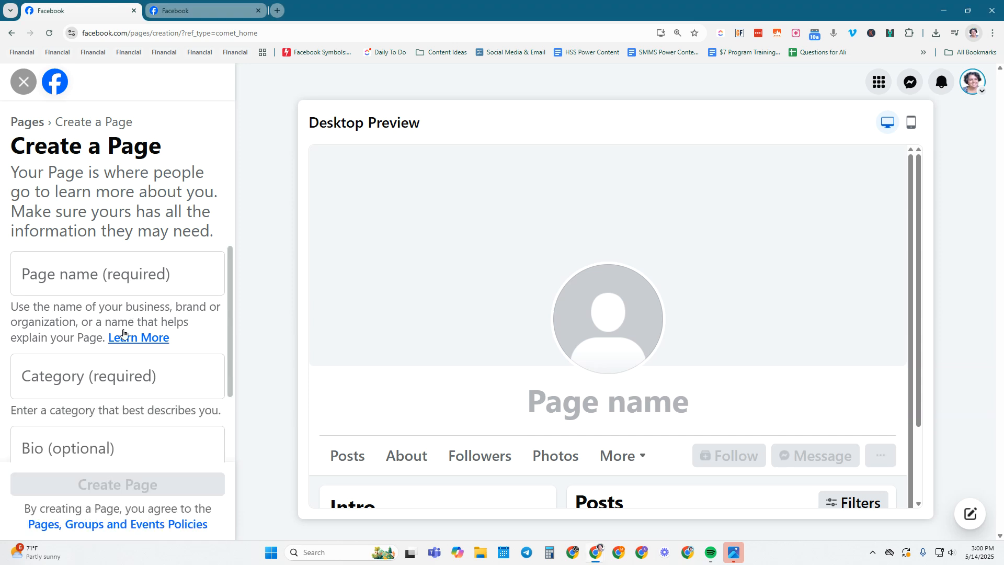
Enter the page name as the owner's first name in possessive form followed by "Cool New Page"
click(112, 281)
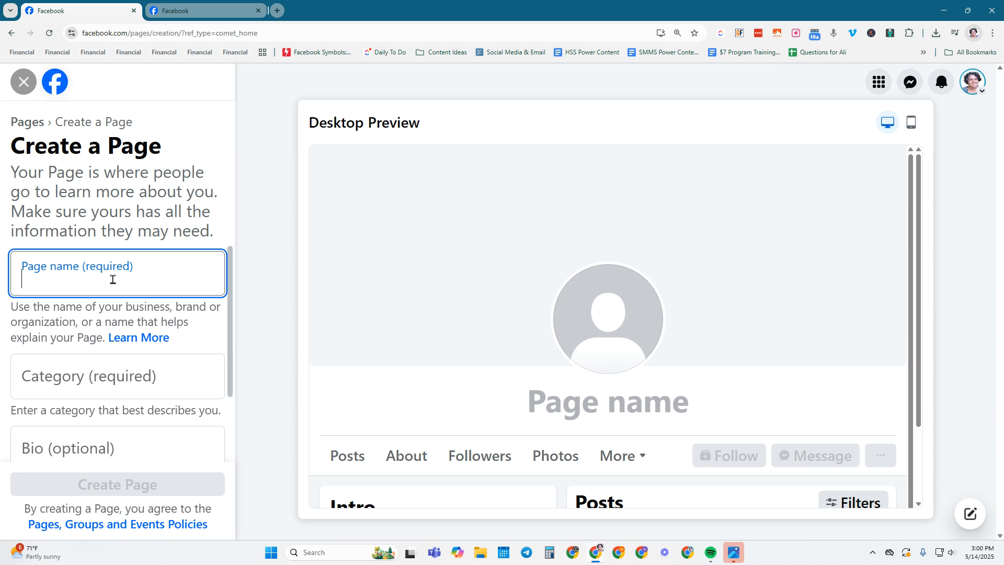
text(Ali)
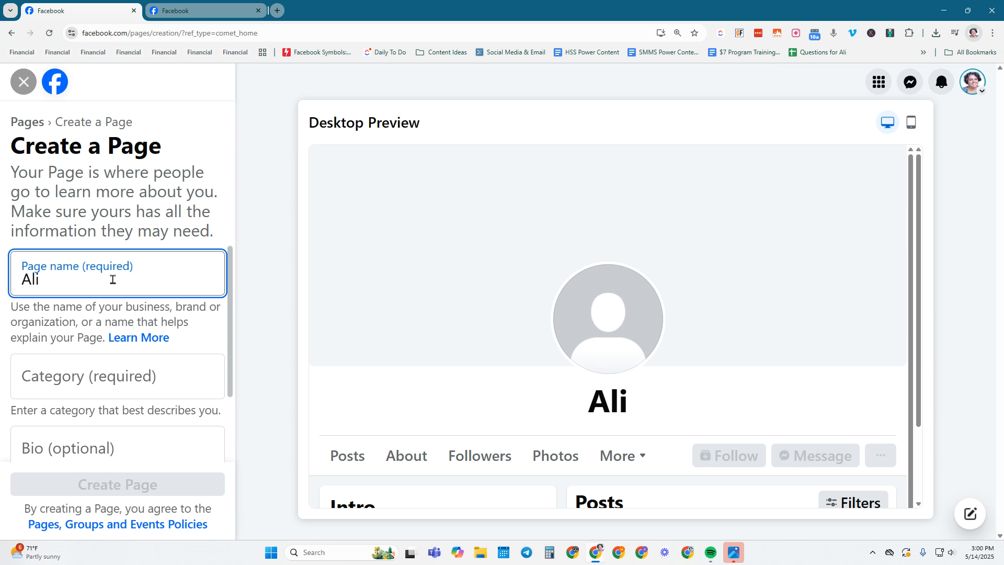
text('s Cool)
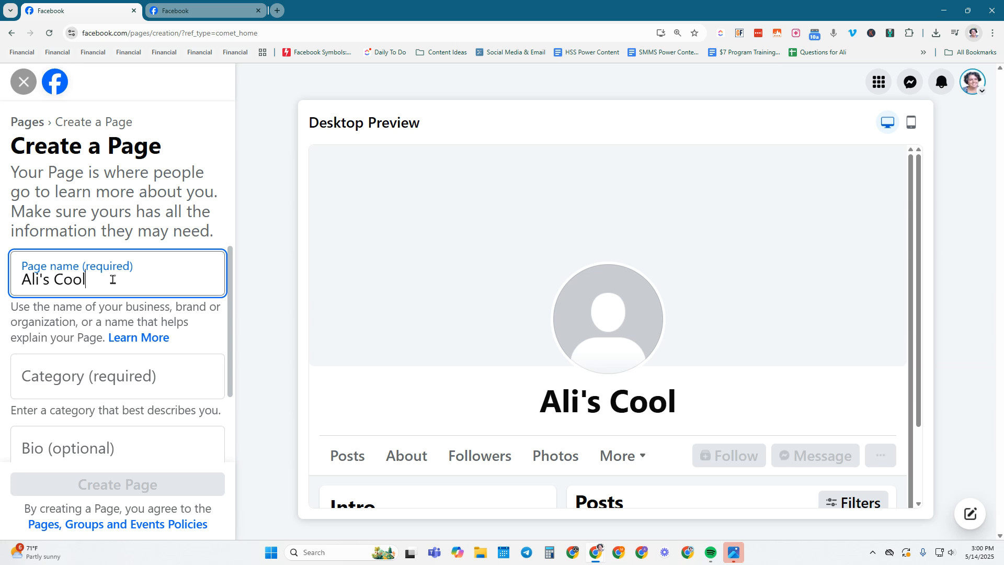
text( New Page)
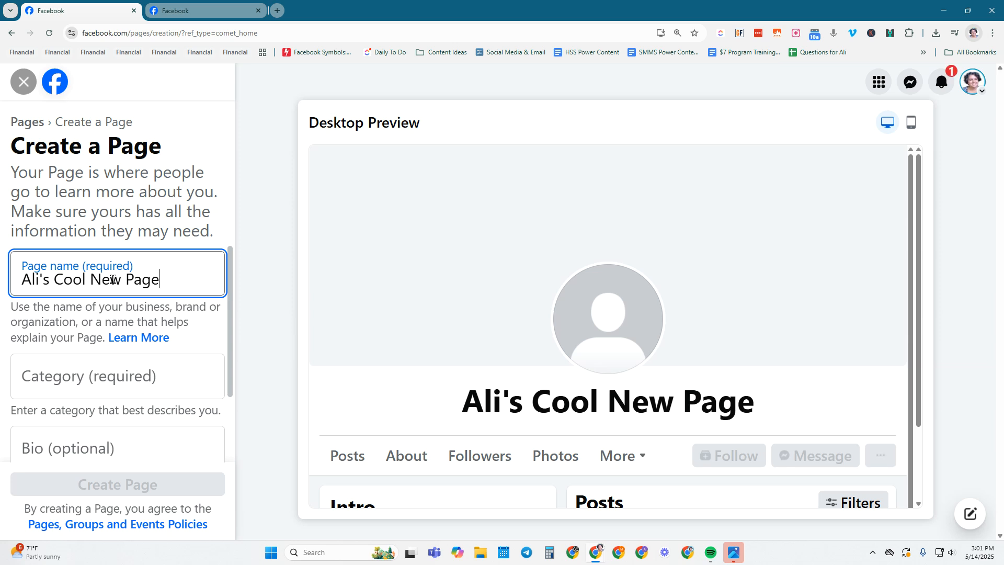
click(207, 428)
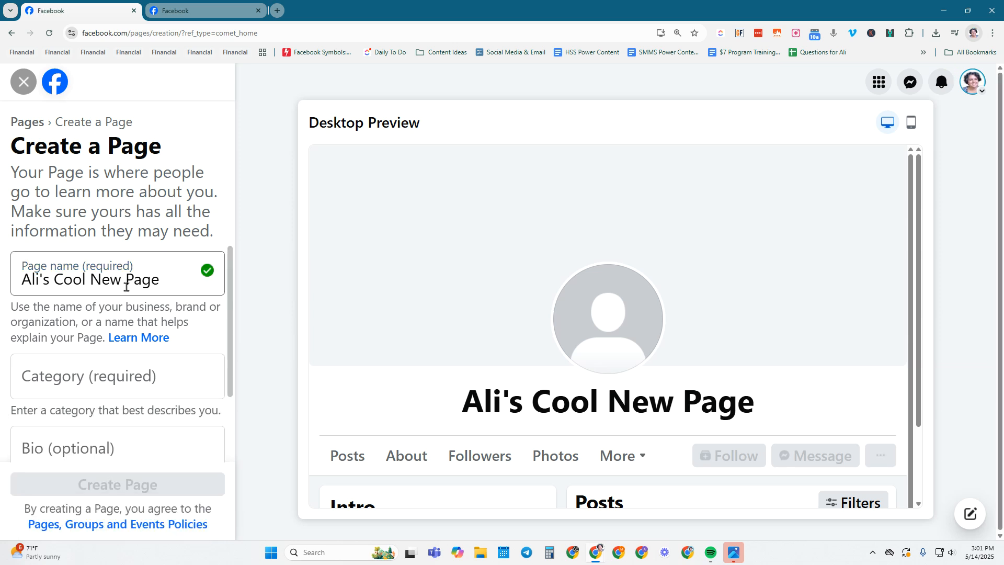
Search the page categories for "crochet" and choose Arts & Crafts Store
click(45, 376)
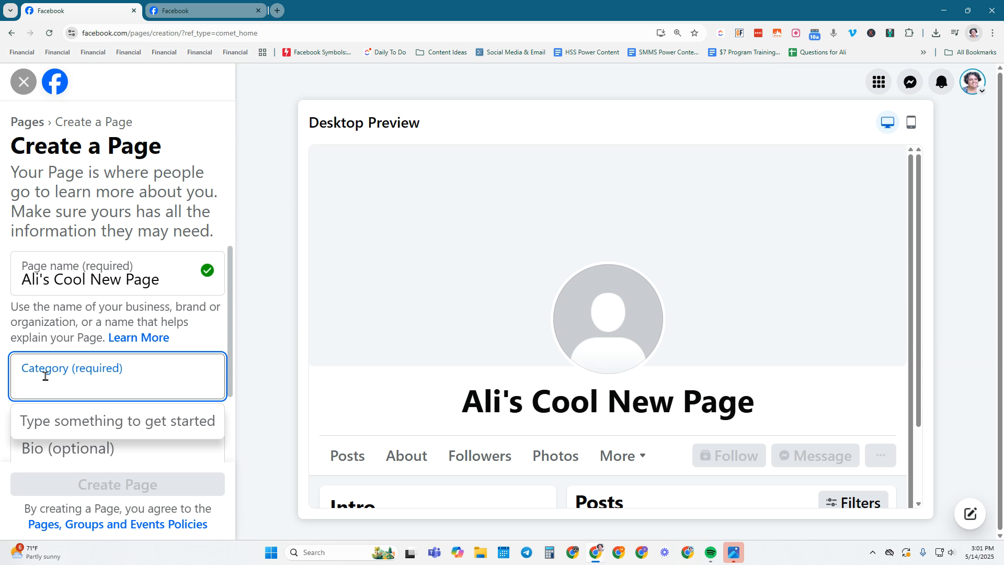
text(cro)
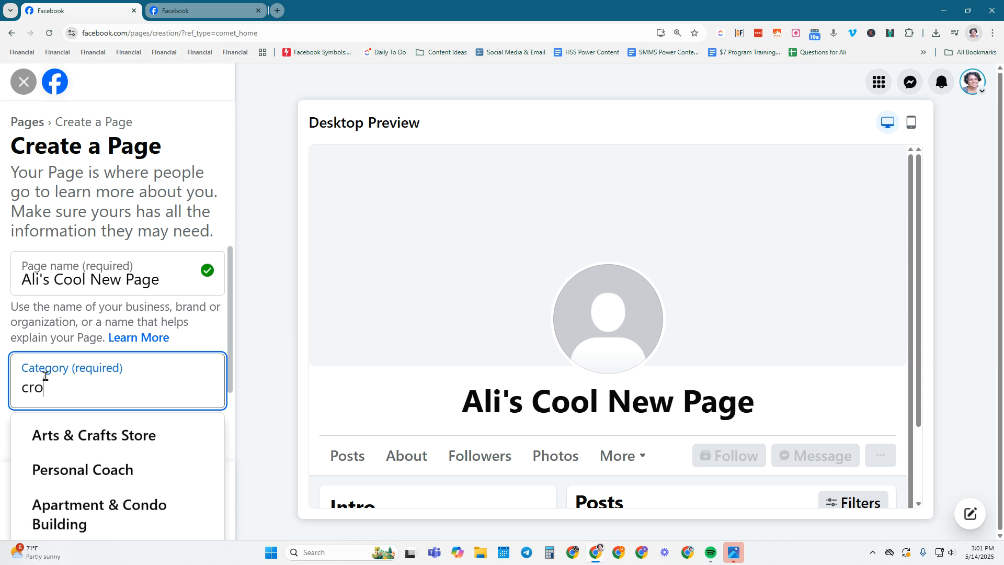
text(ch)
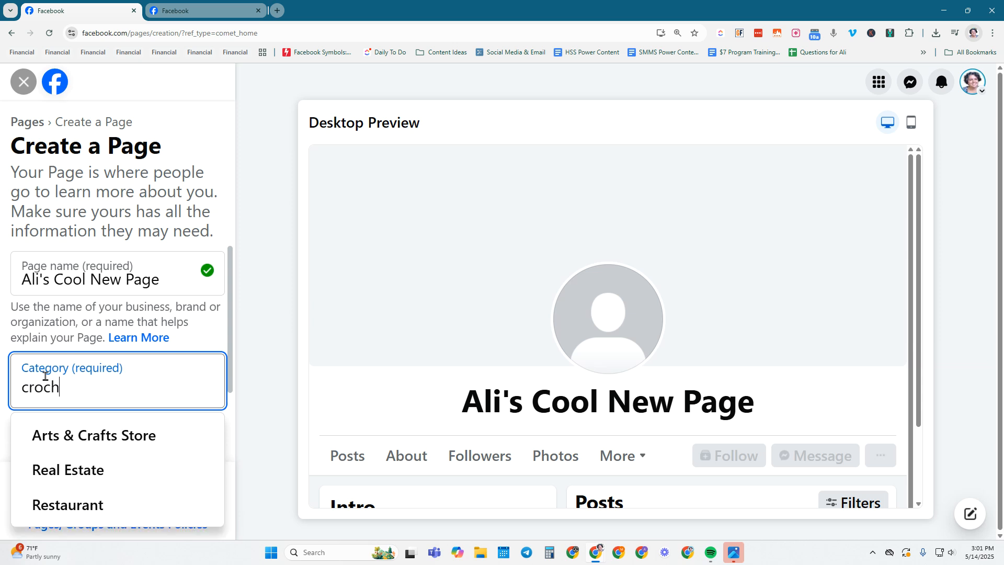
text(et)
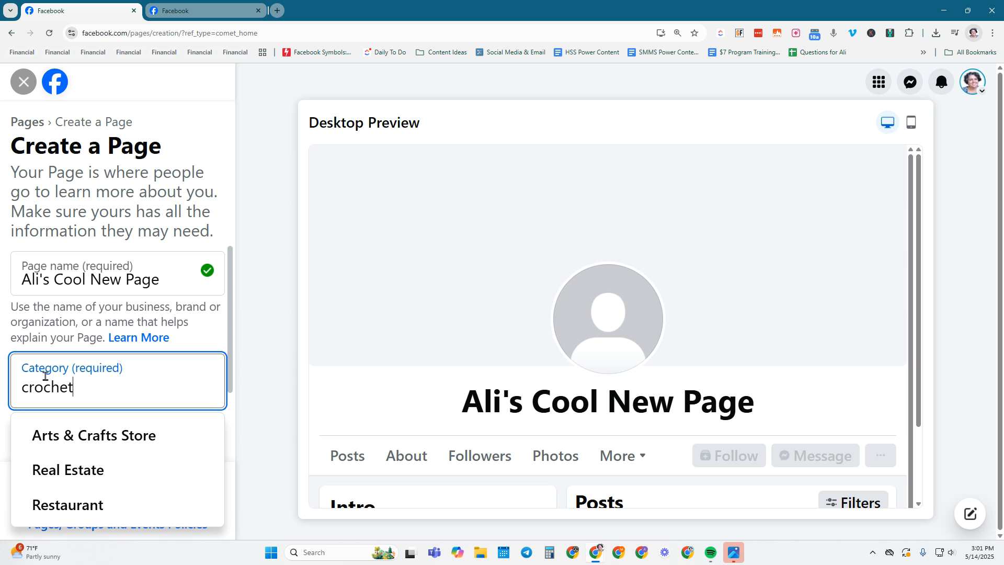
click(110, 439)
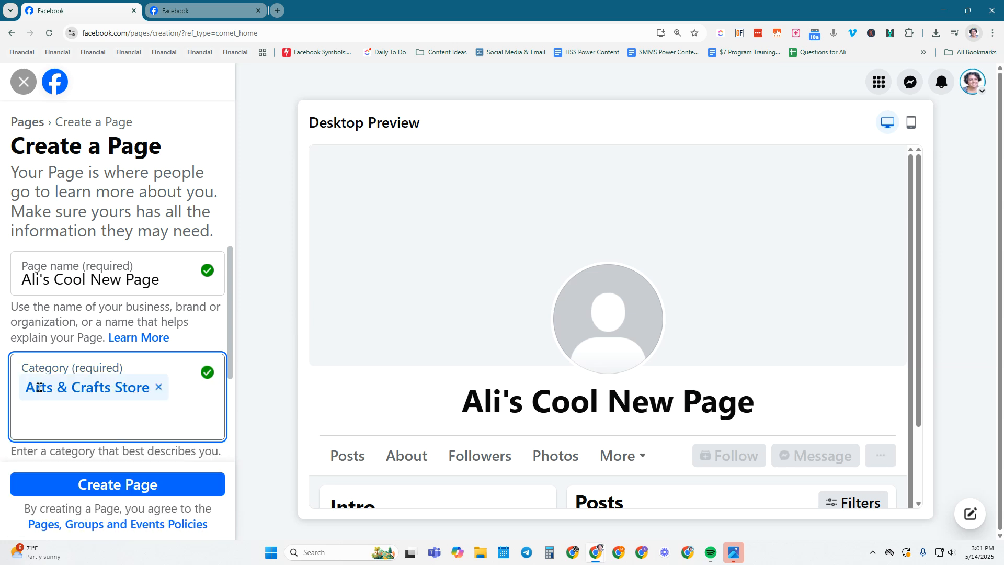
Enter the bio "I sell really cool crocheted snails." and create the page
scroll(80, 435, down, 2)
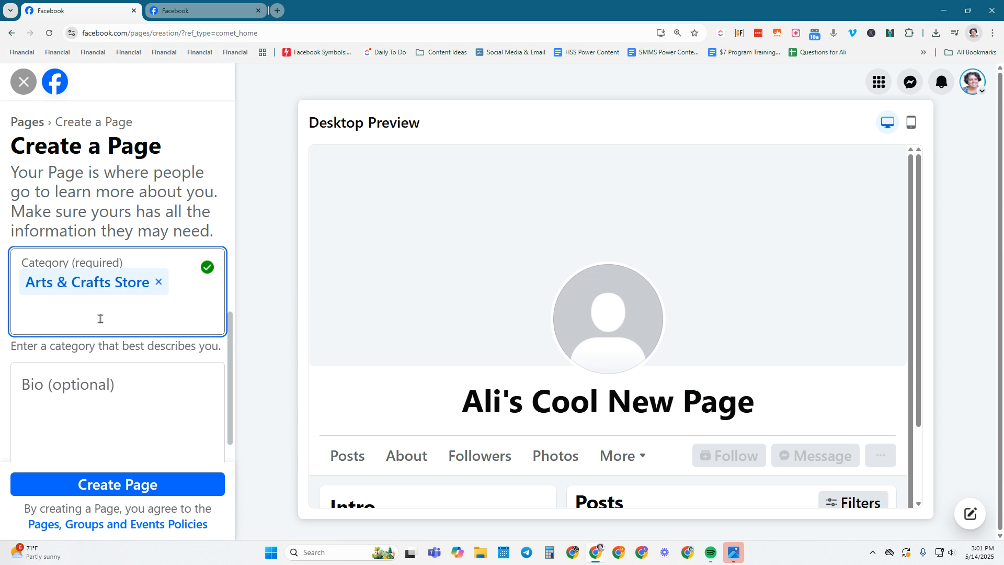
click(49, 381)
click(23, 360)
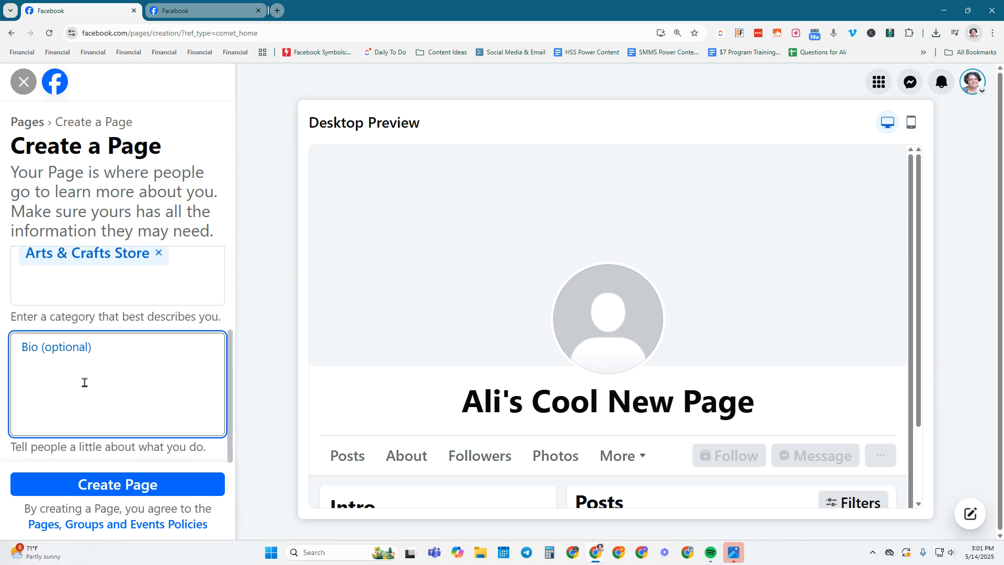
text(I sel)
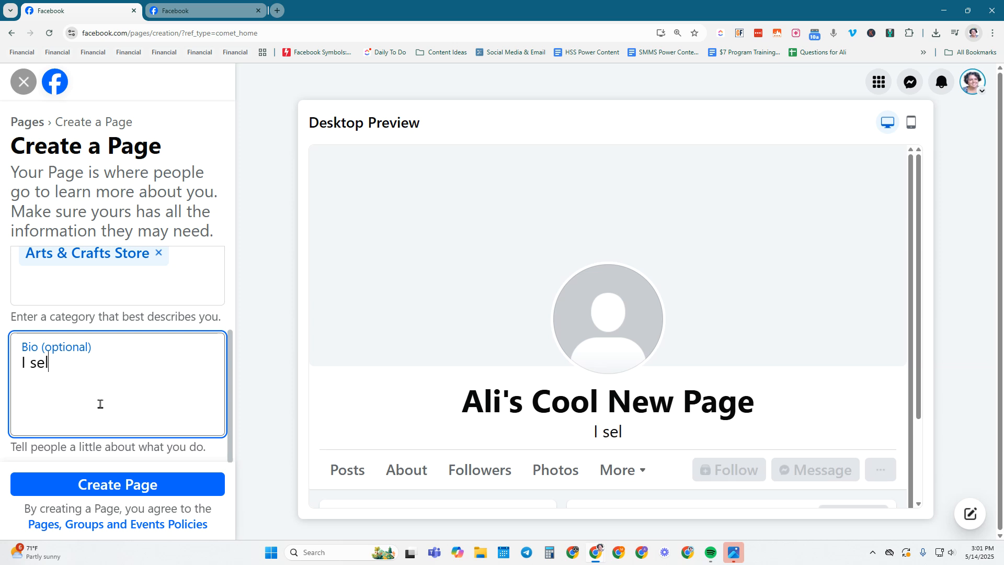
text(l really cool )
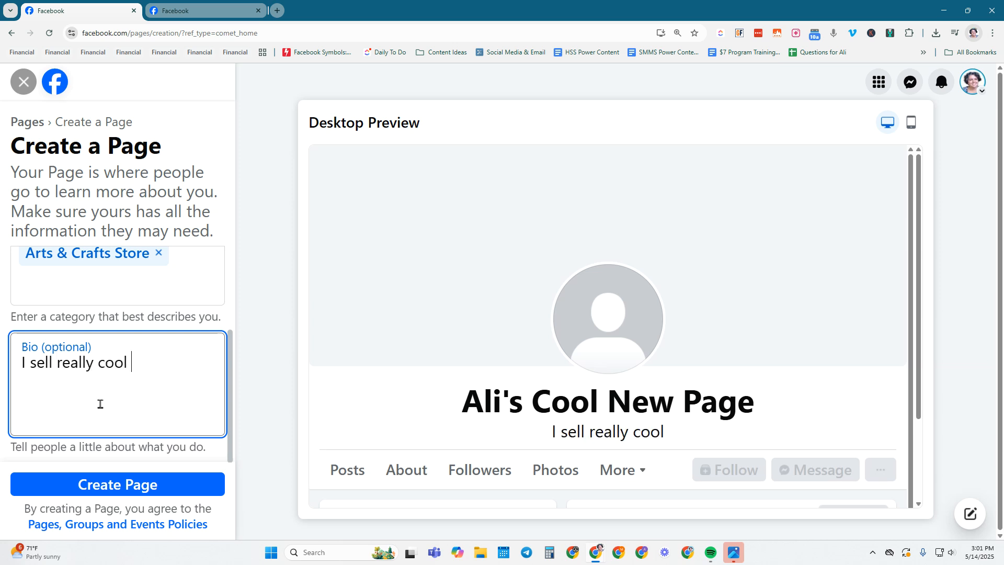
text(croch)
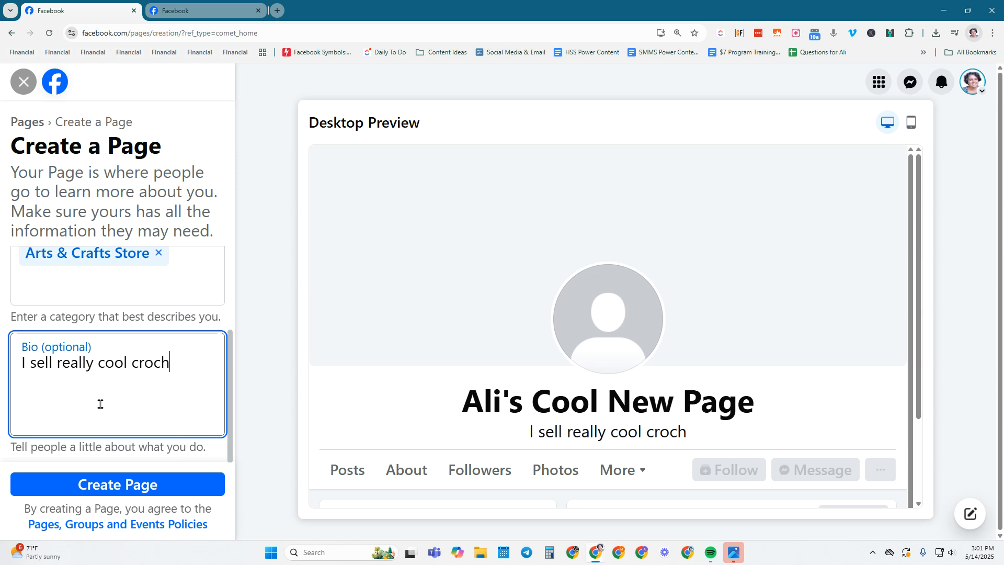
text(eted snails.)
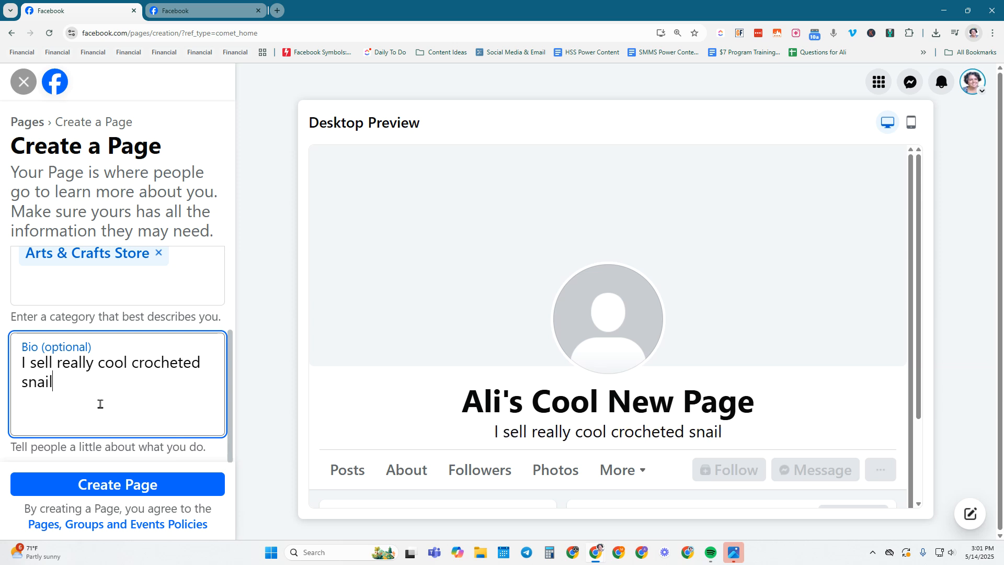
click(105, 491)
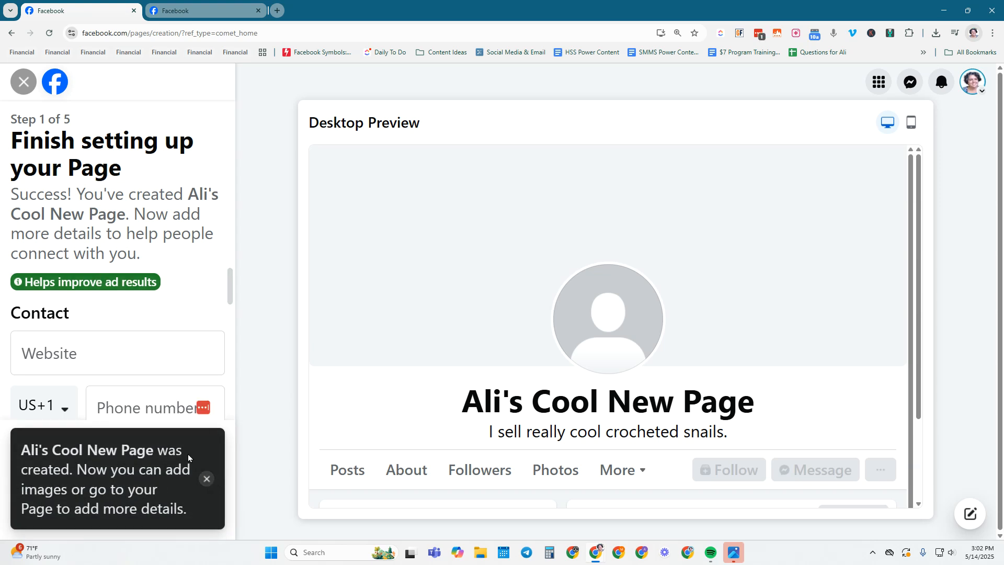
Review the contact, location and hours fields, leave them blank, and continue to the page customization step
click(207, 478)
scroll(106, 347, down, 3)
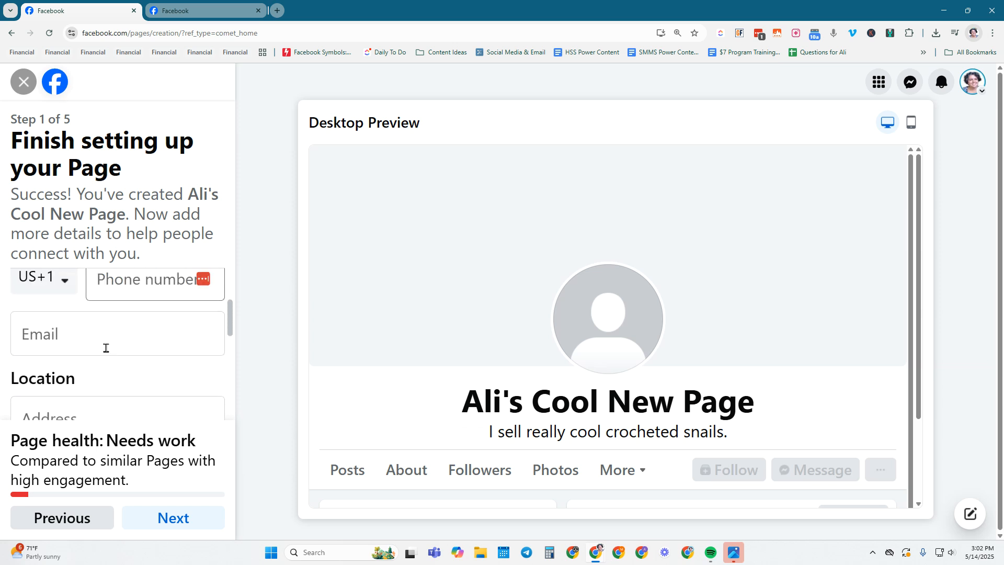
scroll(106, 348, up, 3)
scroll(63, 342, down, 3)
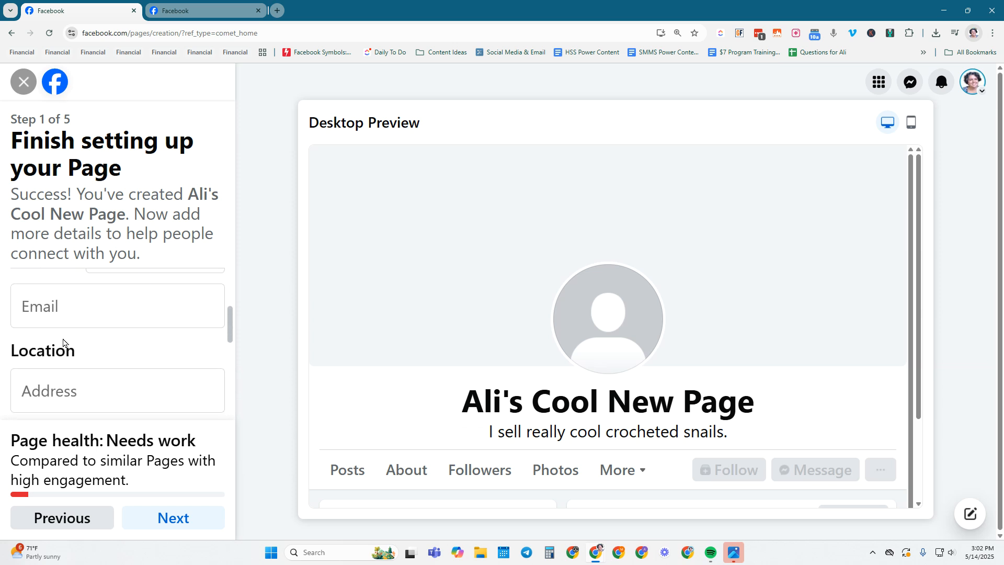
scroll(70, 361, down, 5)
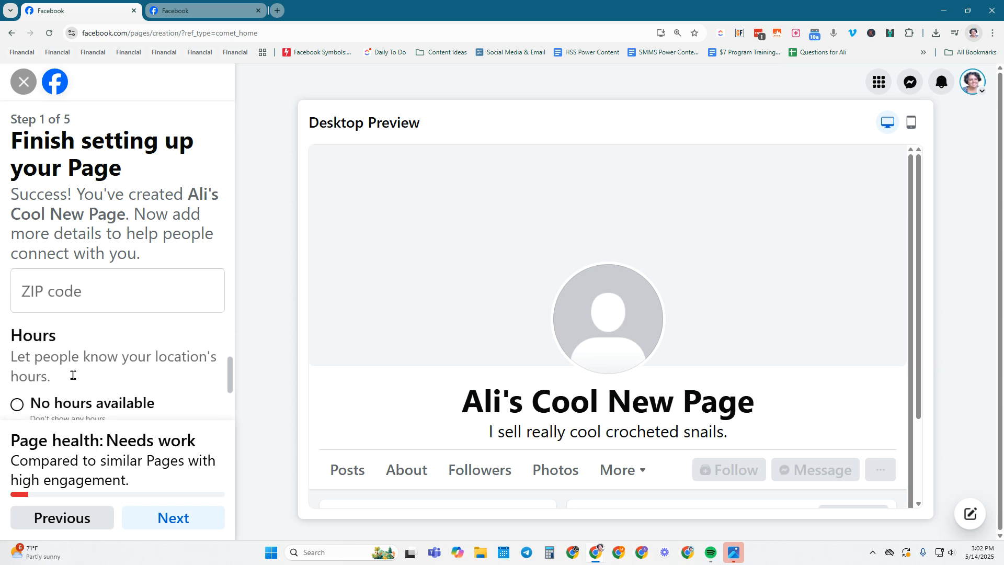
scroll(72, 377, down, 2)
scroll(76, 380, up, 8)
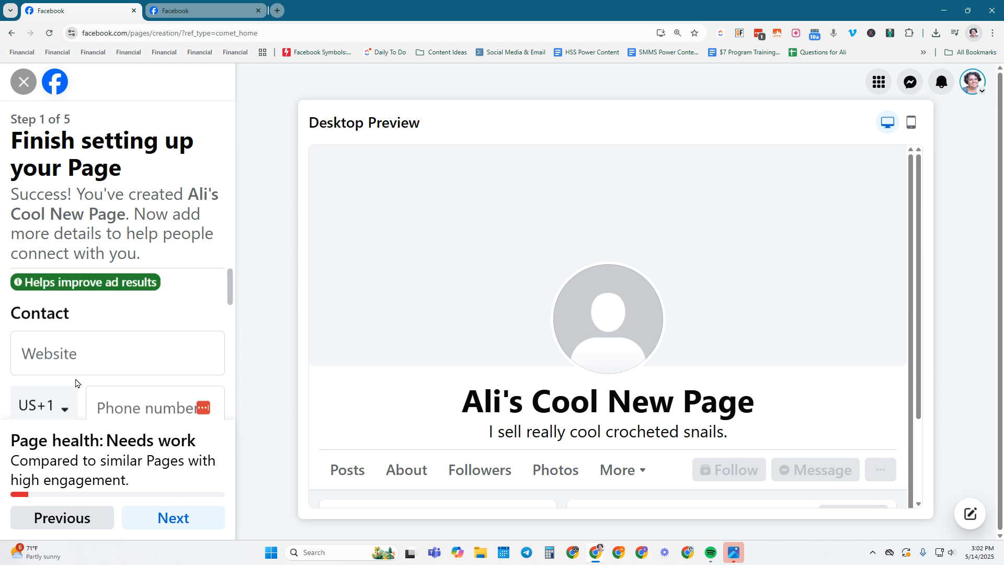
click(187, 523)
Add the Downloads photo of the woman in sunglasses and a purple top with a burger as the profile picture
scroll(118, 384, down, 2)
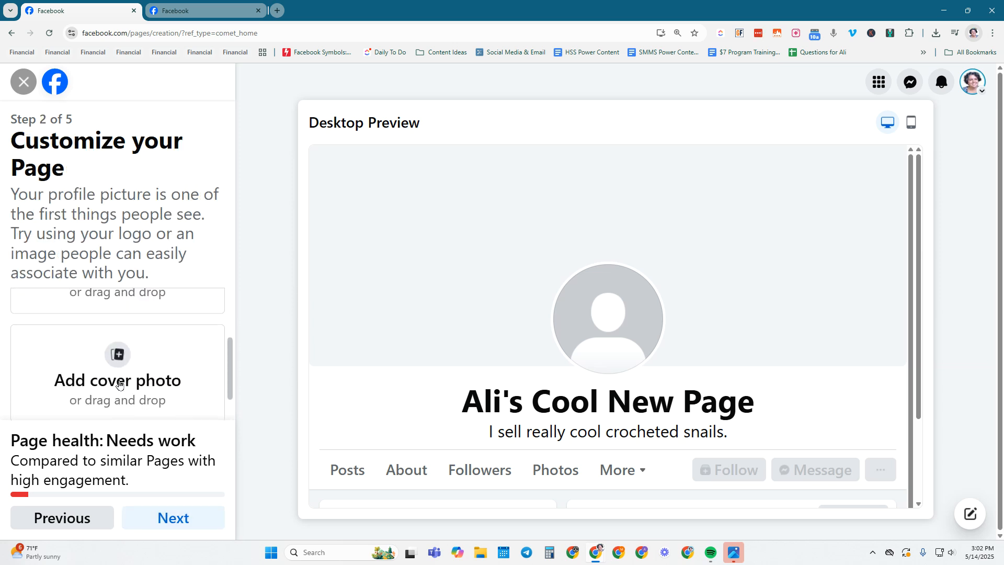
scroll(119, 384, up, 2)
scroll(117, 382, down, 3)
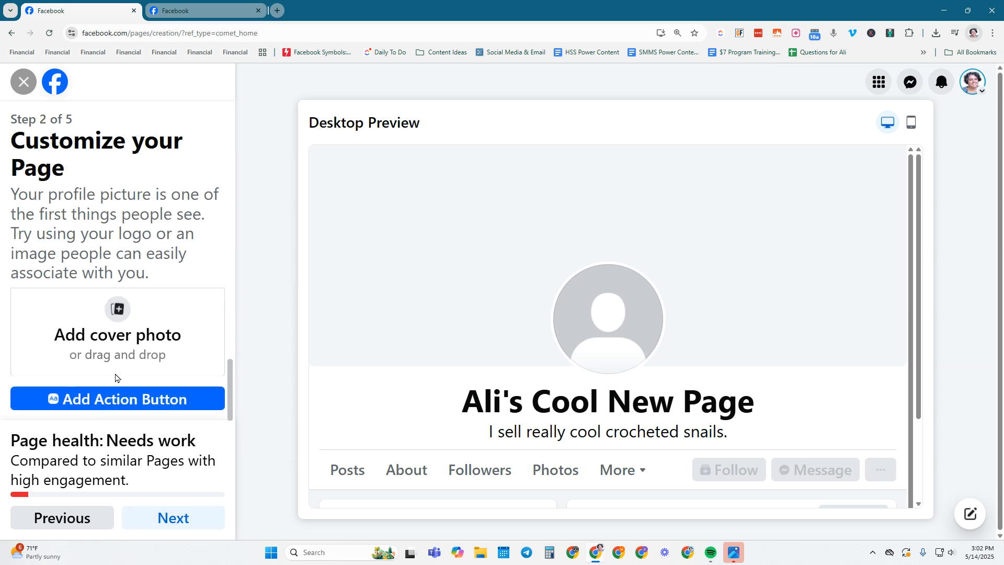
scroll(116, 378, up, 3)
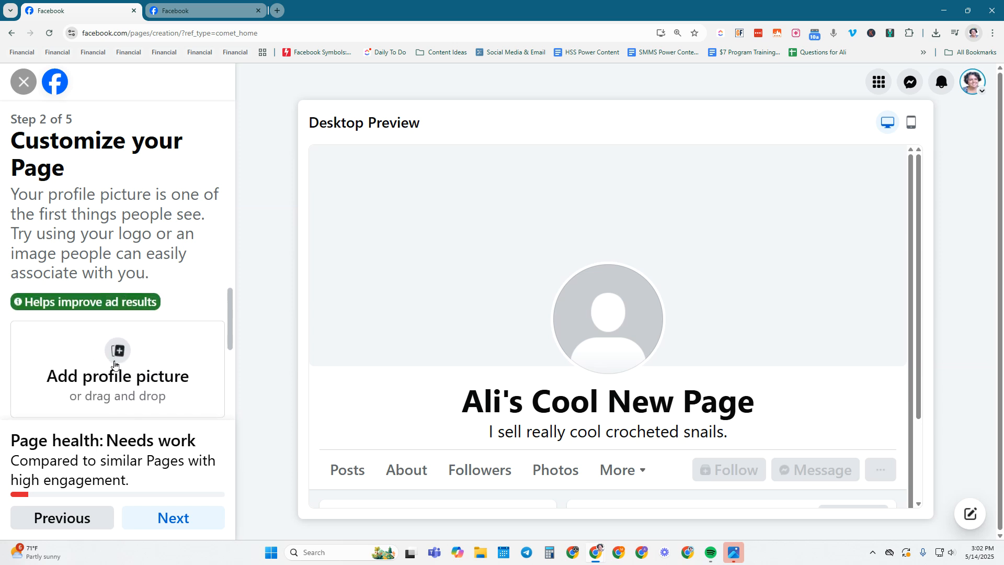
click(115, 364)
scroll(321, 356, down, 3)
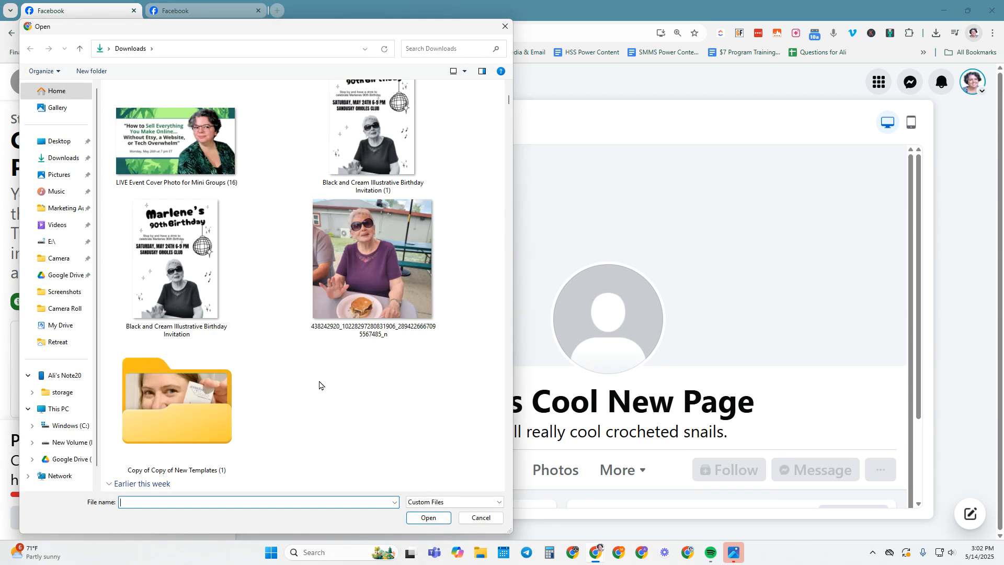
scroll(320, 385, up, 5)
scroll(334, 397, down, 3)
click(380, 445)
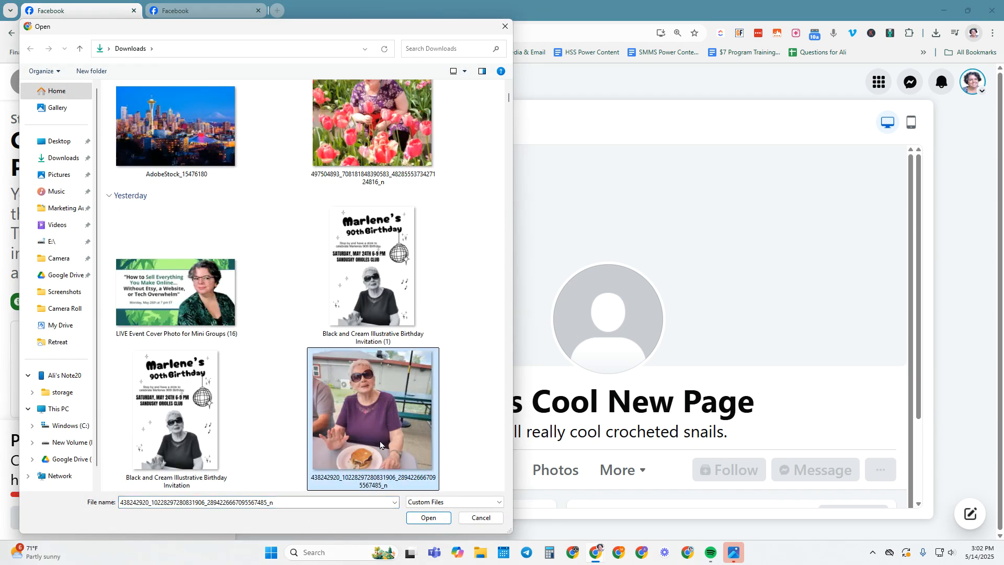
click(428, 517)
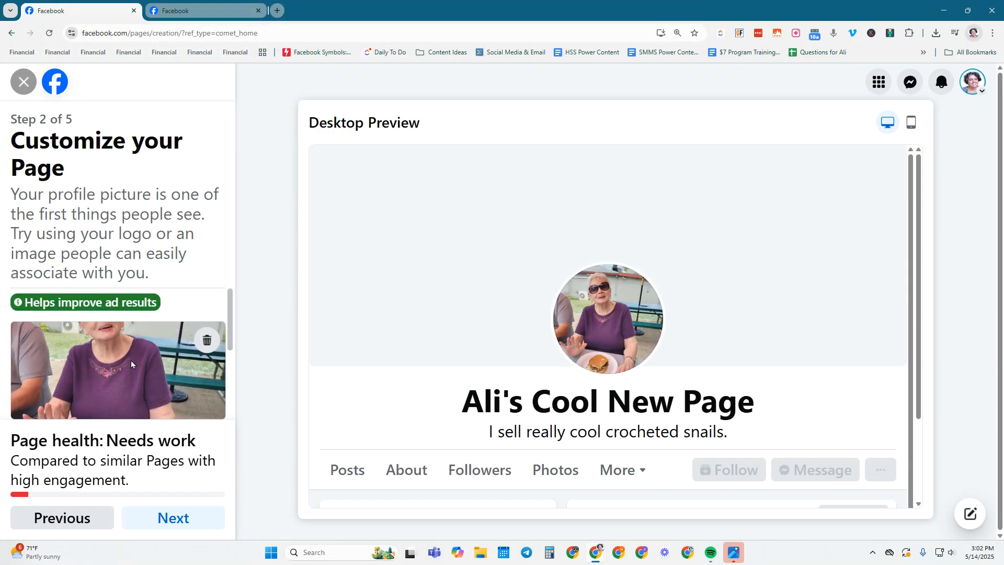
Add the Downloads image "Untitled design (6)" as the Page's cover photo
scroll(131, 360, down, 3)
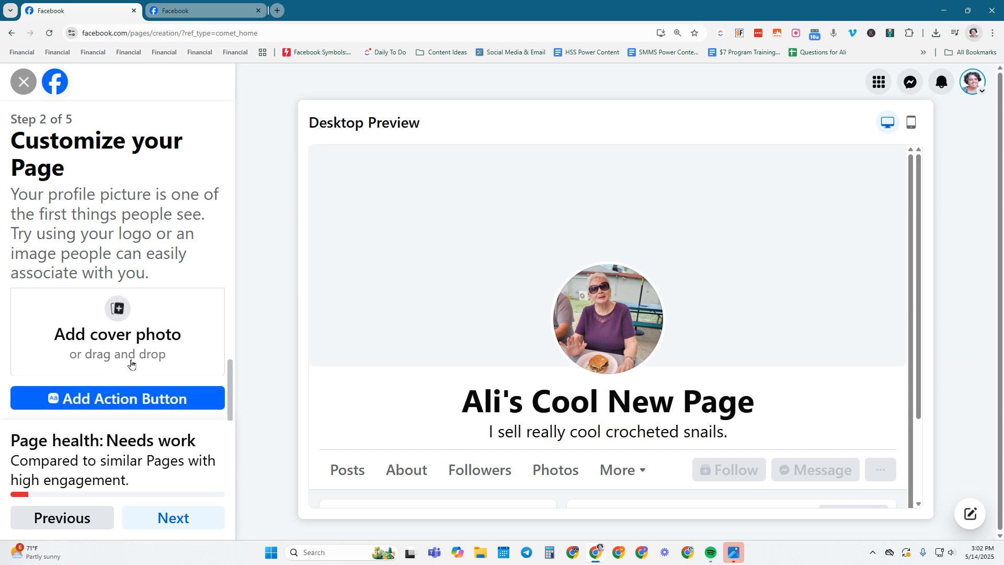
click(117, 312)
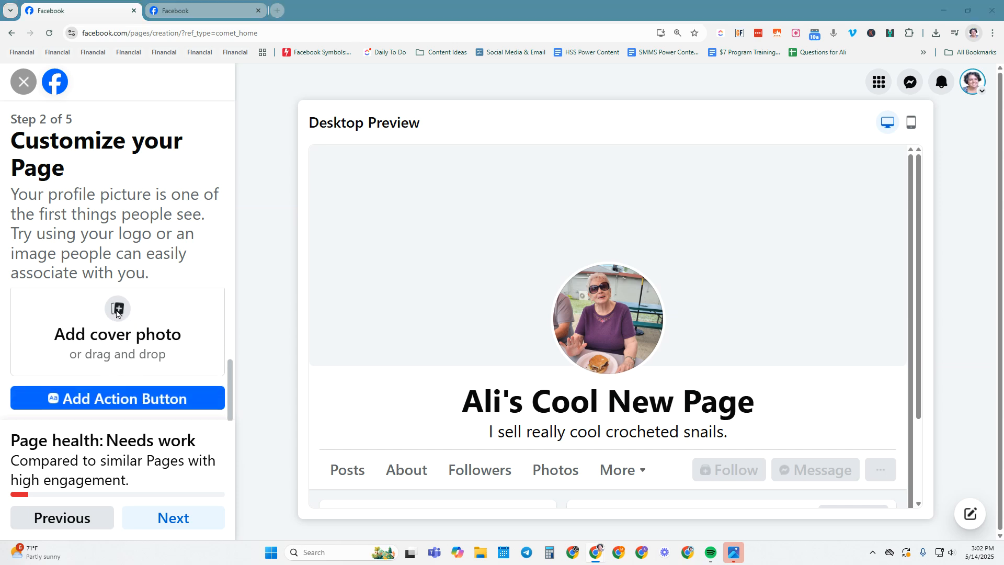
click(396, 363)
scroll(397, 363, down, 3)
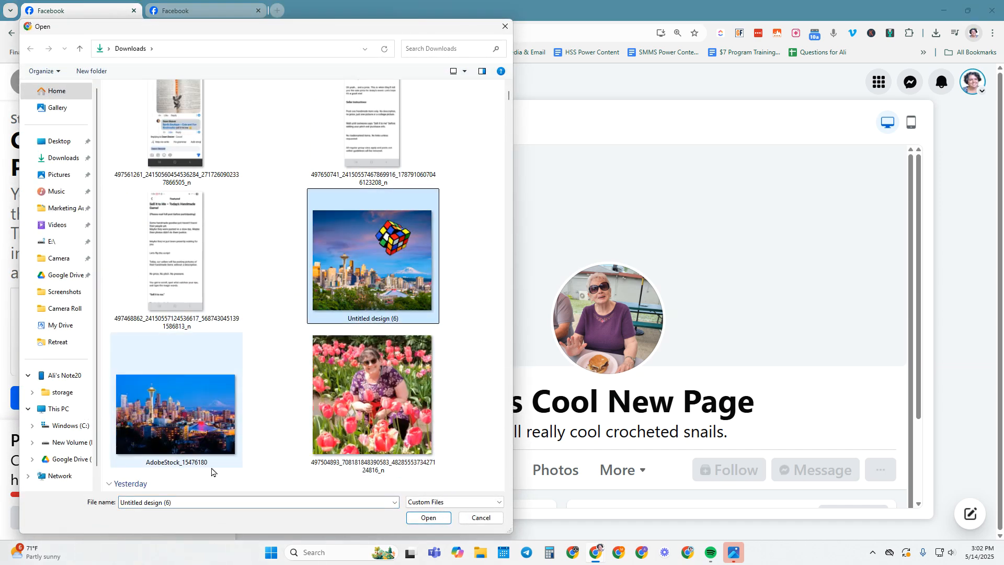
click(428, 518)
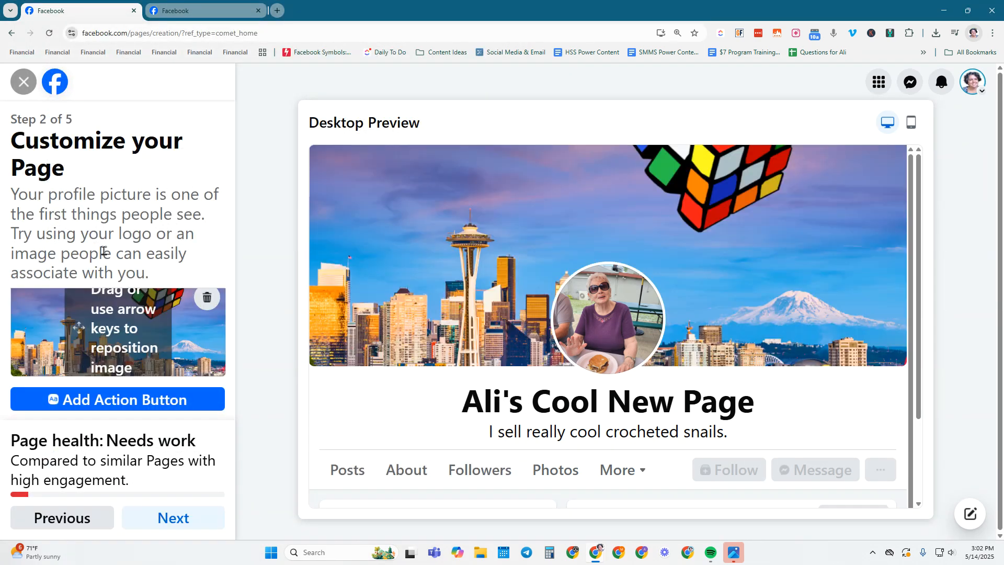
Reposition the cover photo vertically so the city skyline and mountain fill the frame, and dismiss the notification
drag(43, 339, 41, 394)
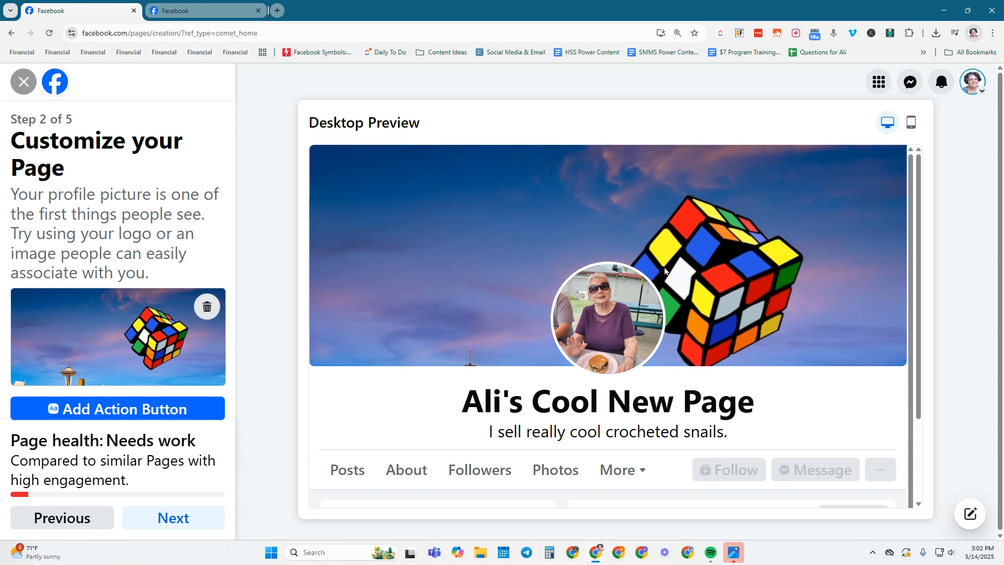
drag(97, 353, 101, 338)
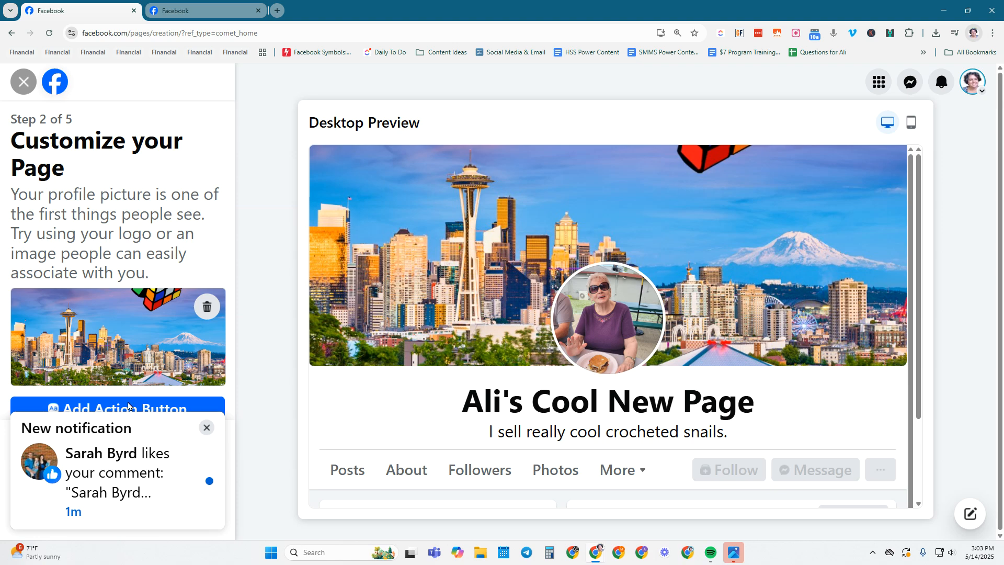
click(207, 429)
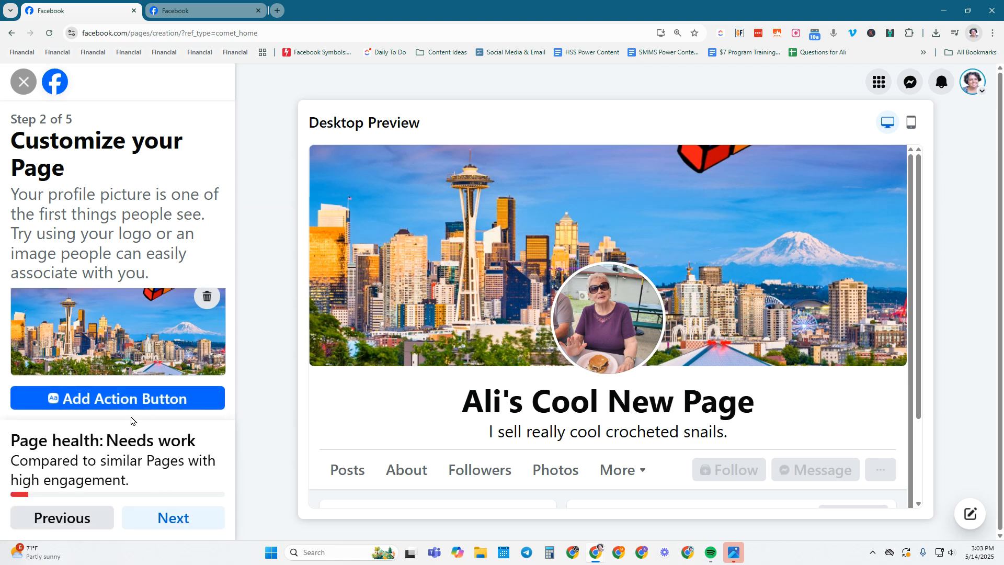
Review the available action button options for the Page and close the dialog without choosing one
click(144, 398)
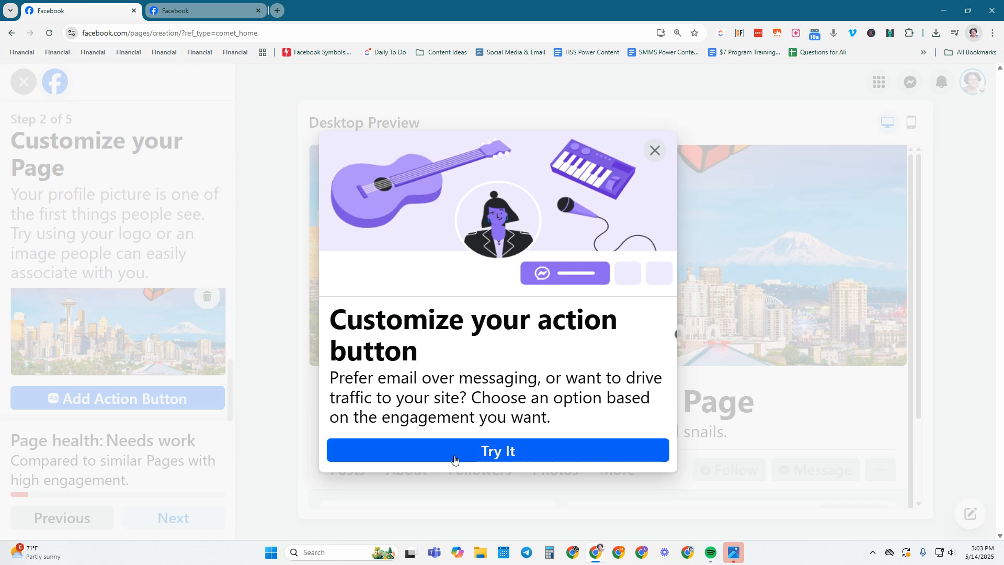
click(477, 454)
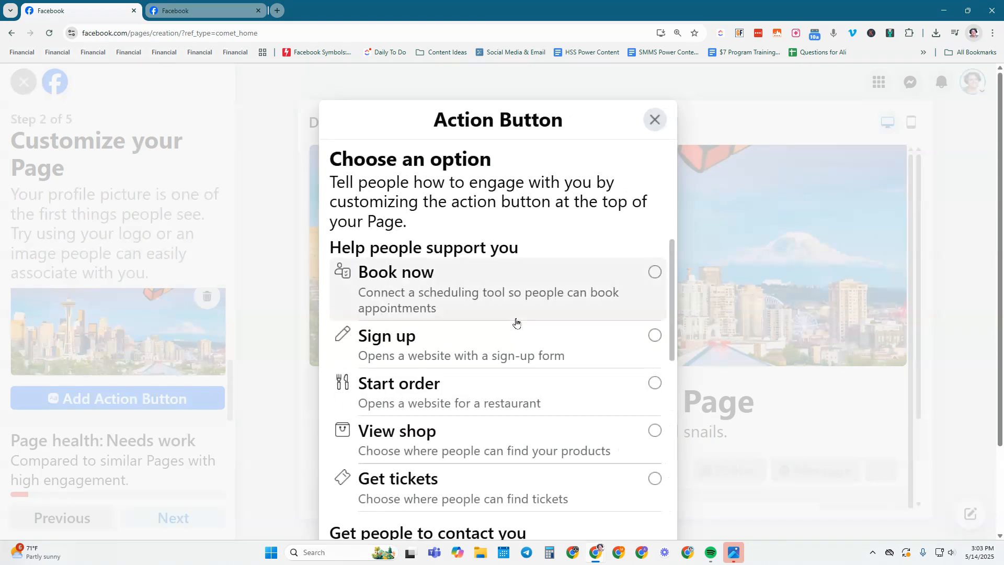
scroll(581, 293, down, 3)
scroll(581, 298, down, 2)
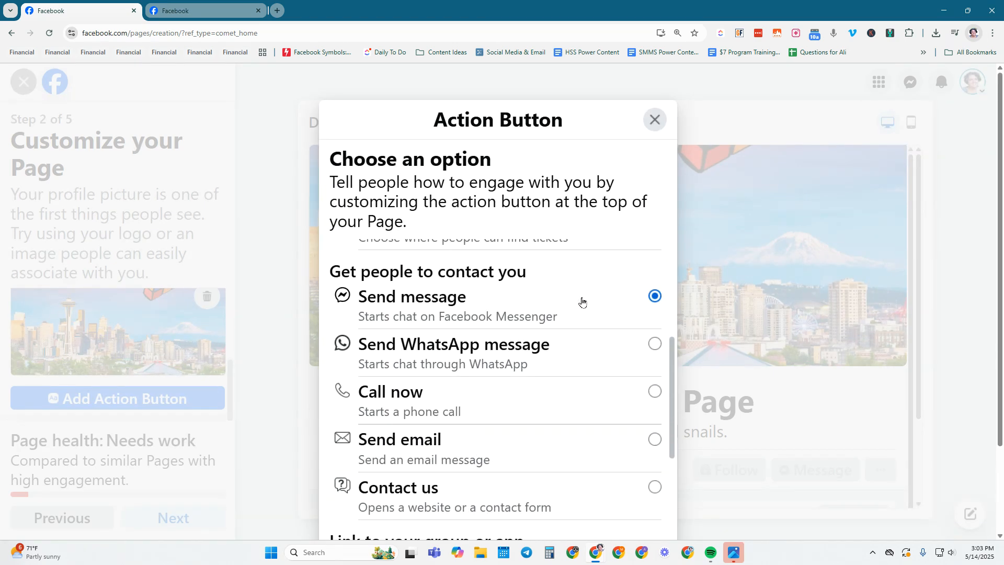
scroll(527, 366, down, 5)
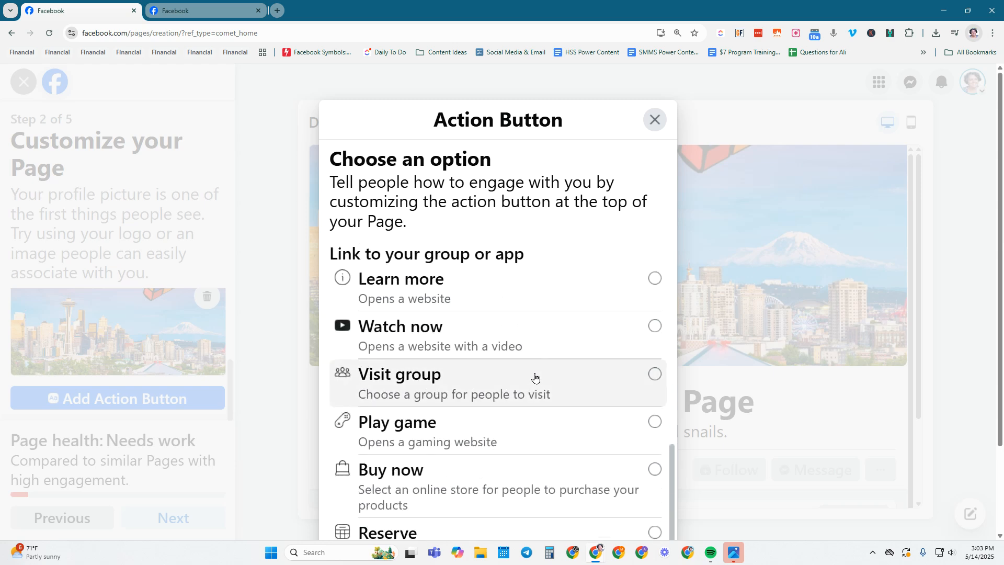
click(658, 124)
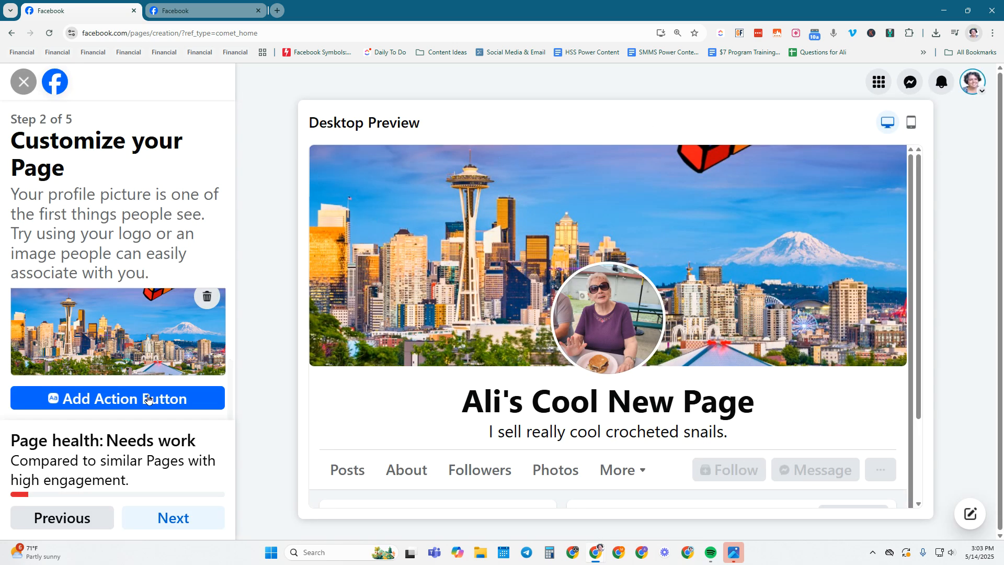
Advance from Page customization to the final setup step, skipping the WhatsApp connection and friend invitations
click(162, 510)
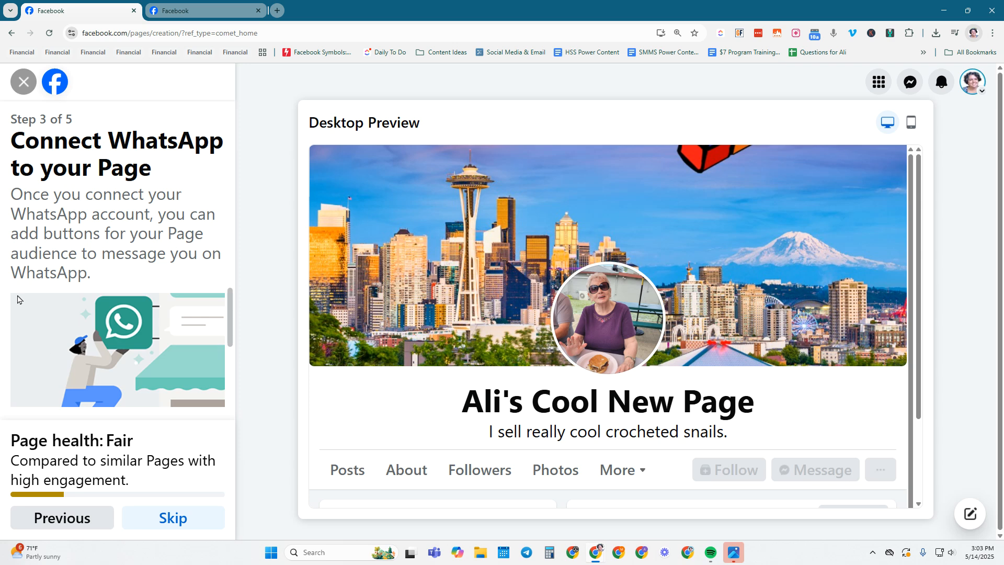
scroll(97, 380, down, 3)
scroll(148, 337, down, 1)
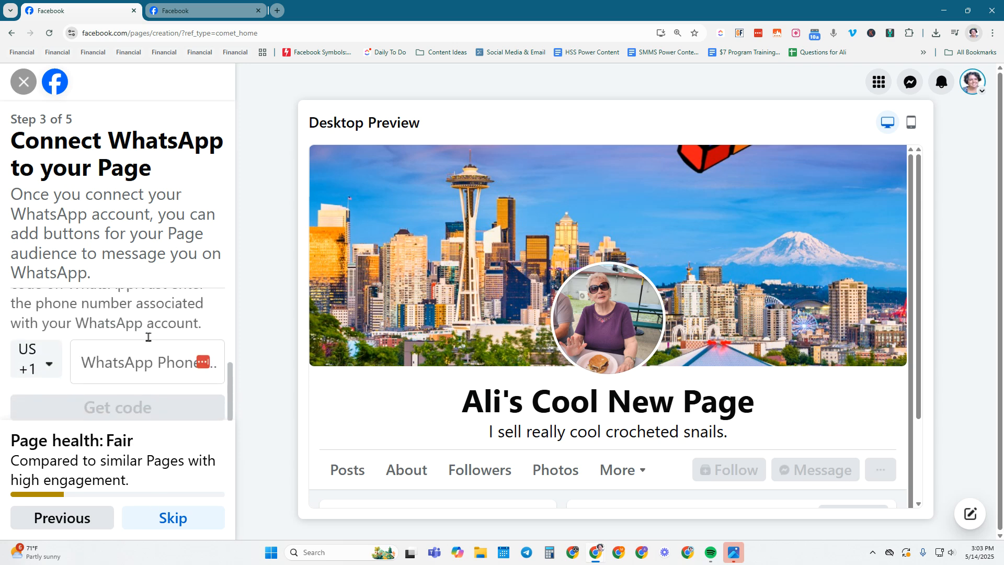
click(187, 521)
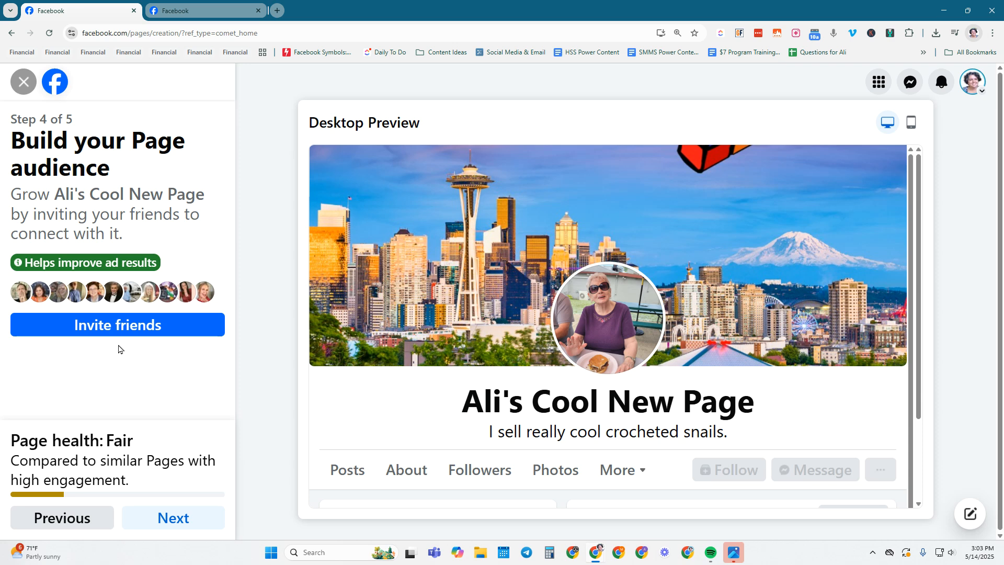
click(170, 523)
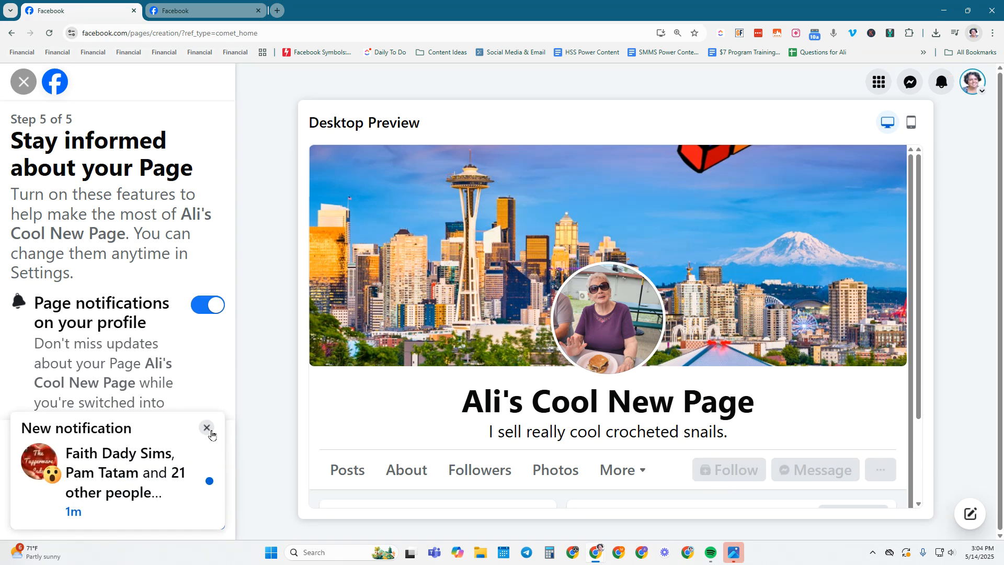
Keep Page notifications on, turn off marketing and promotional emails, and finish the Page setup
click(207, 428)
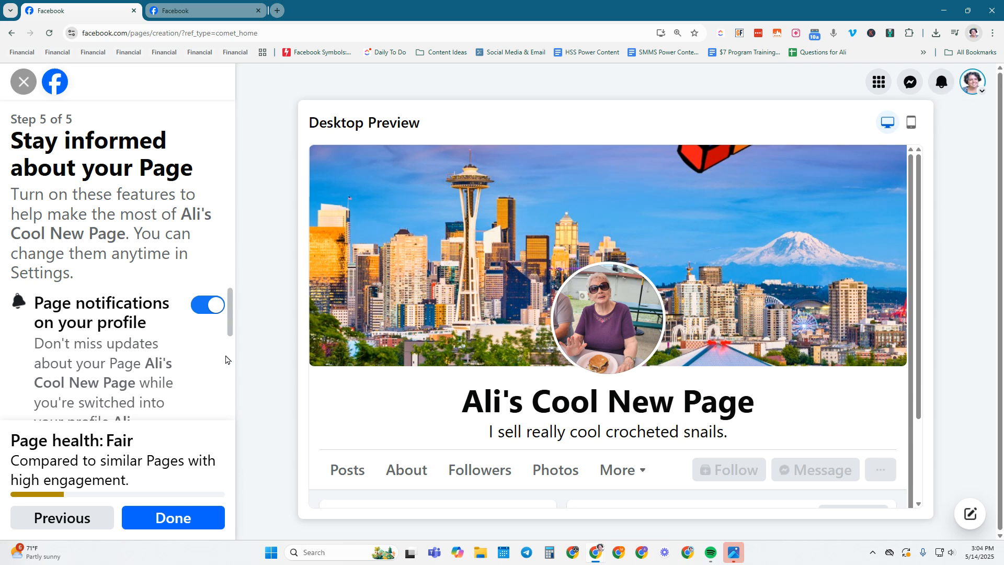
click(201, 311)
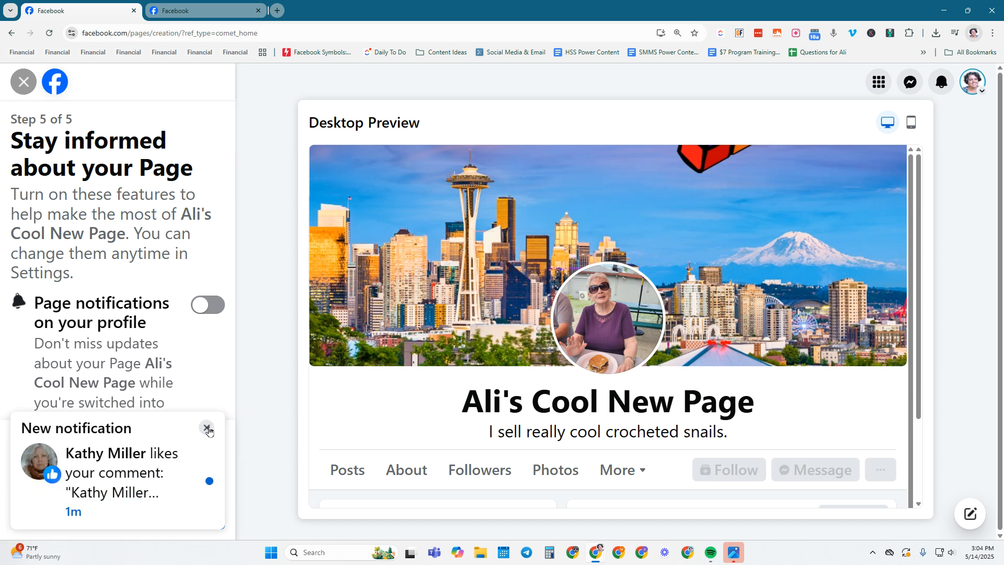
click(219, 311)
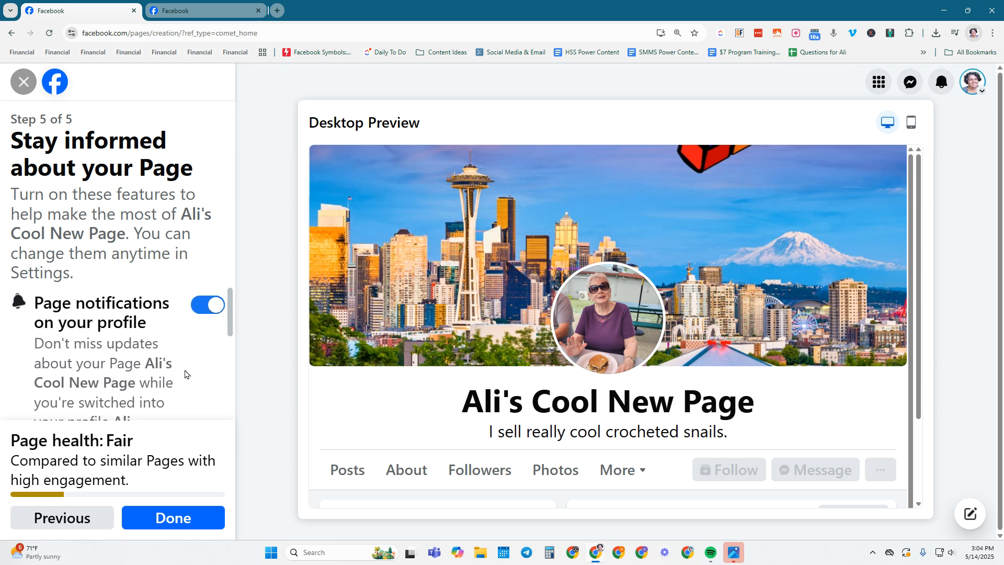
scroll(187, 378, down, 3)
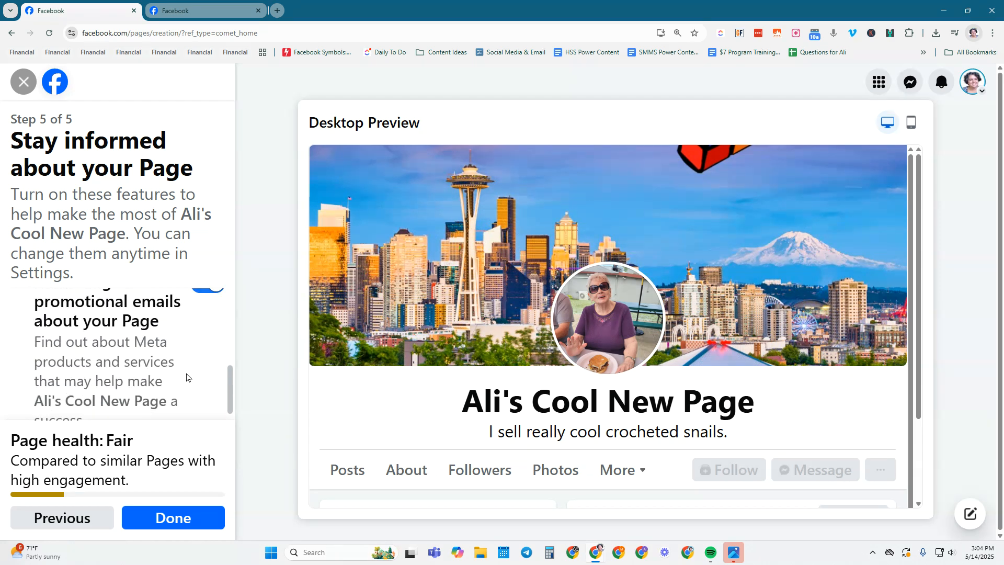
scroll(187, 378, up, 2)
scroll(187, 377, down, 1)
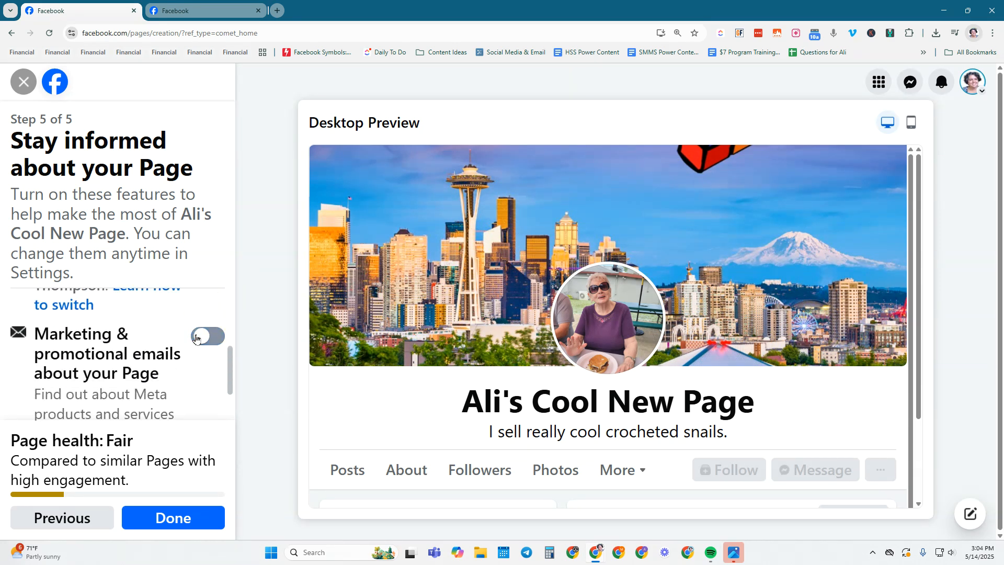
scroll(198, 372, down, 2)
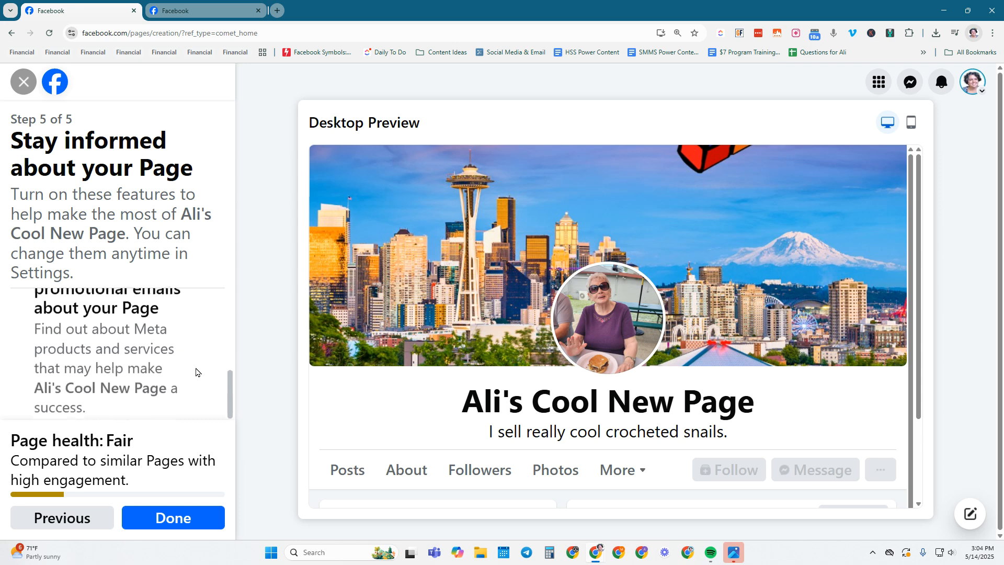
click(174, 518)
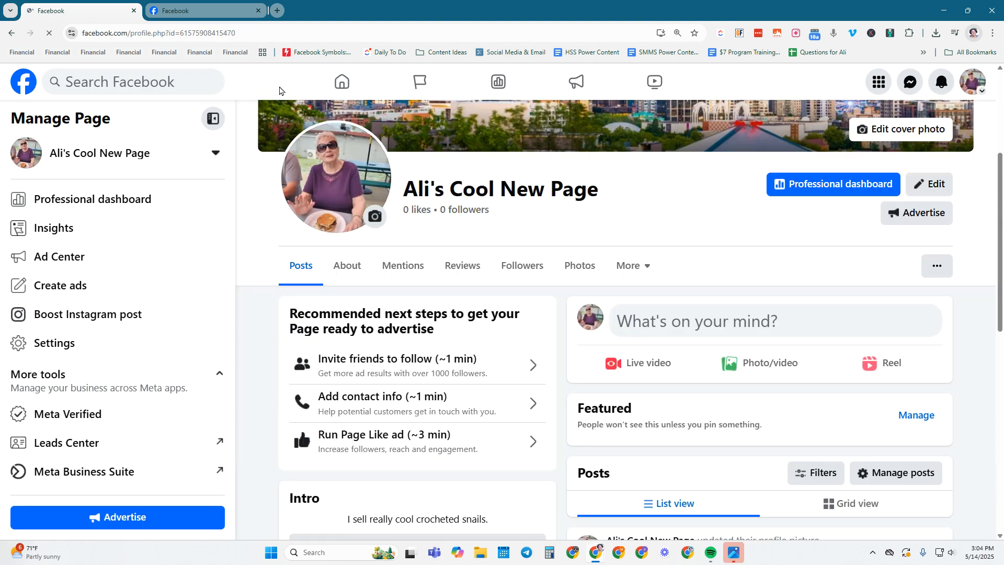
scroll(680, 235, up, 4)
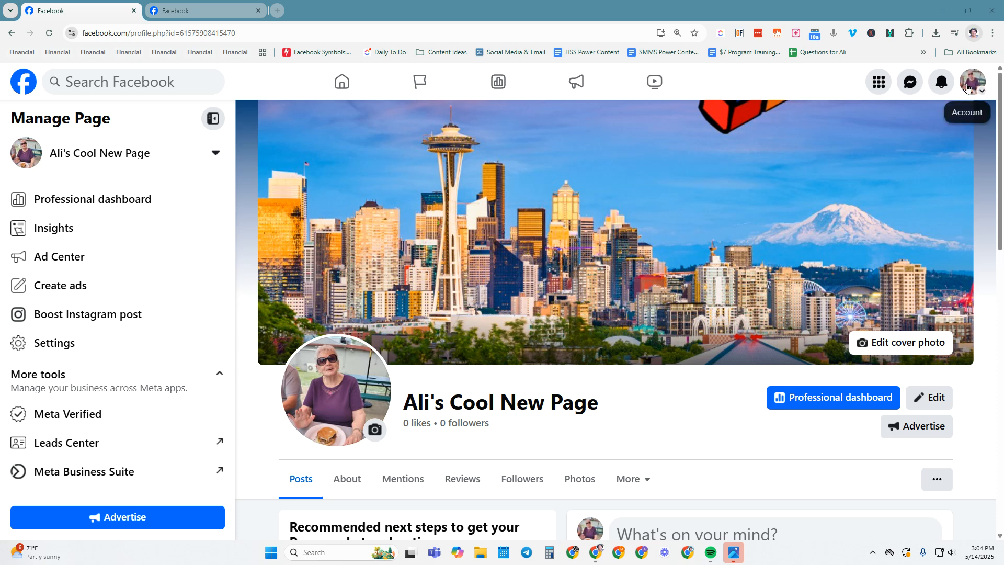
click(974, 82)
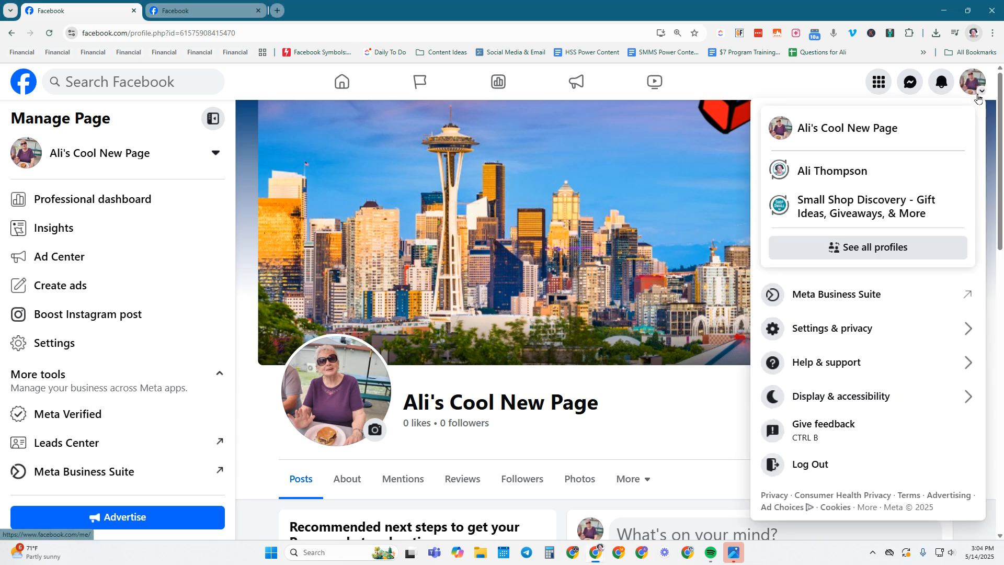
click(824, 130)
scroll(583, 206, down, 5)
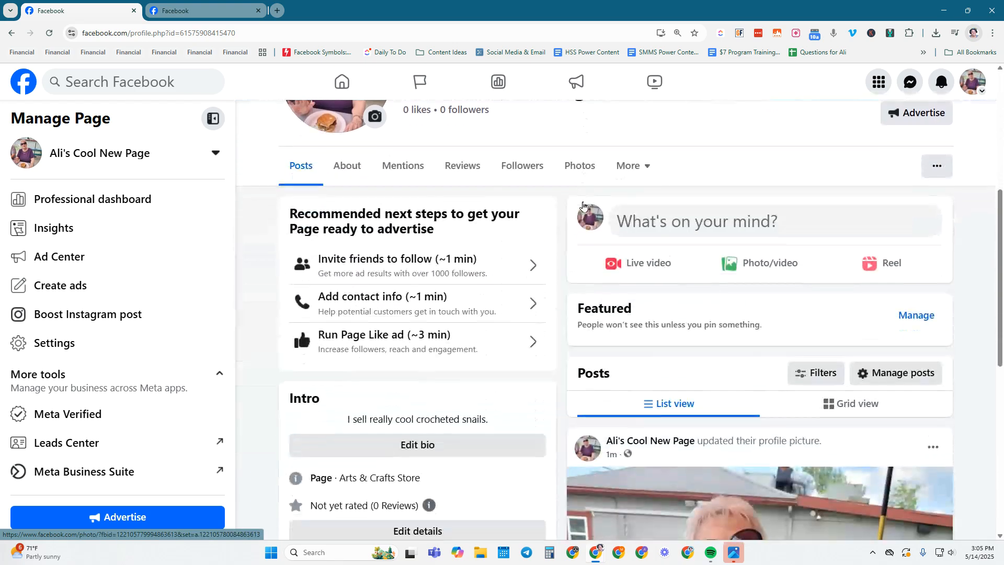
scroll(584, 205, up, 6)
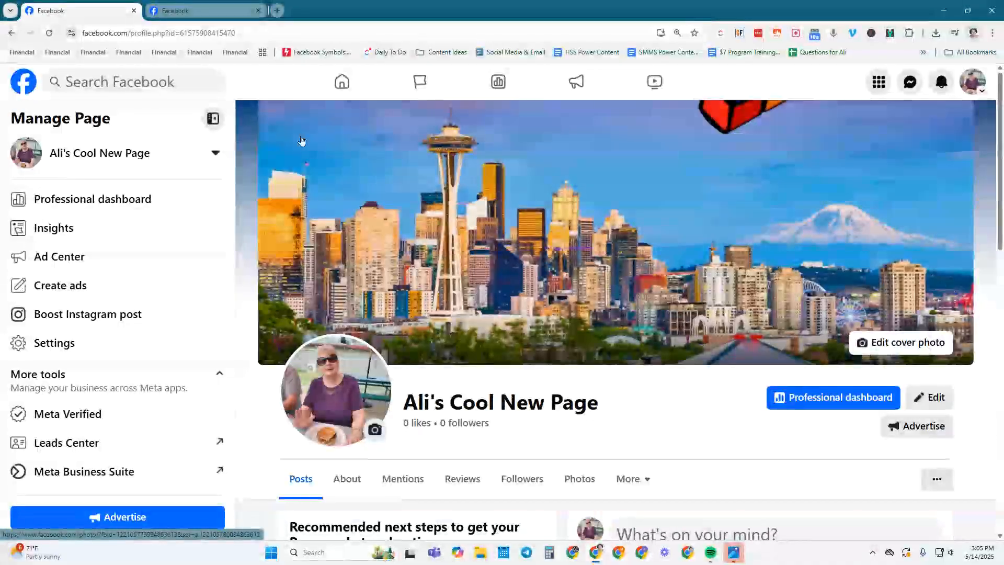
Go to the home feed and switch from the new Page to the personal profile
click(24, 86)
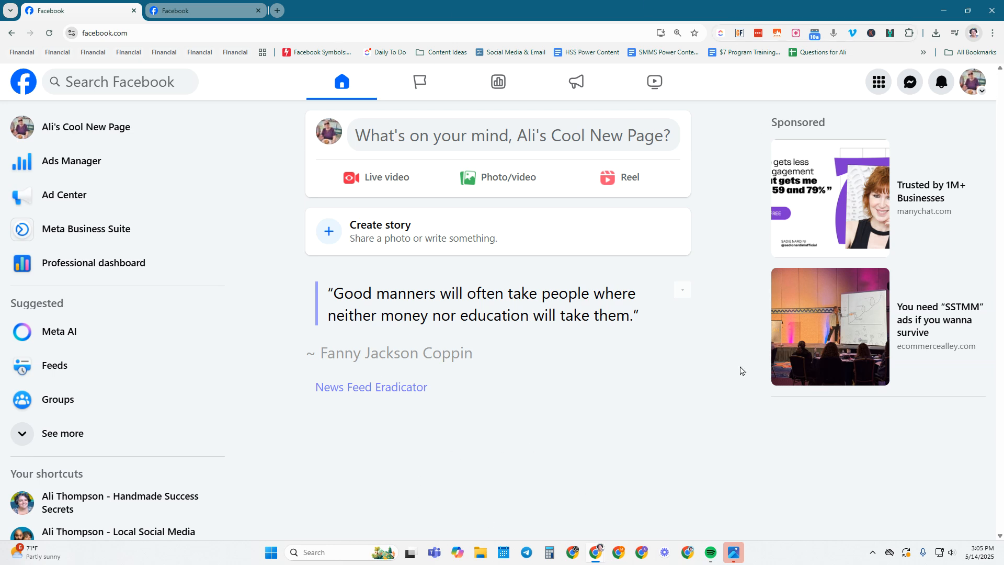
click(981, 92)
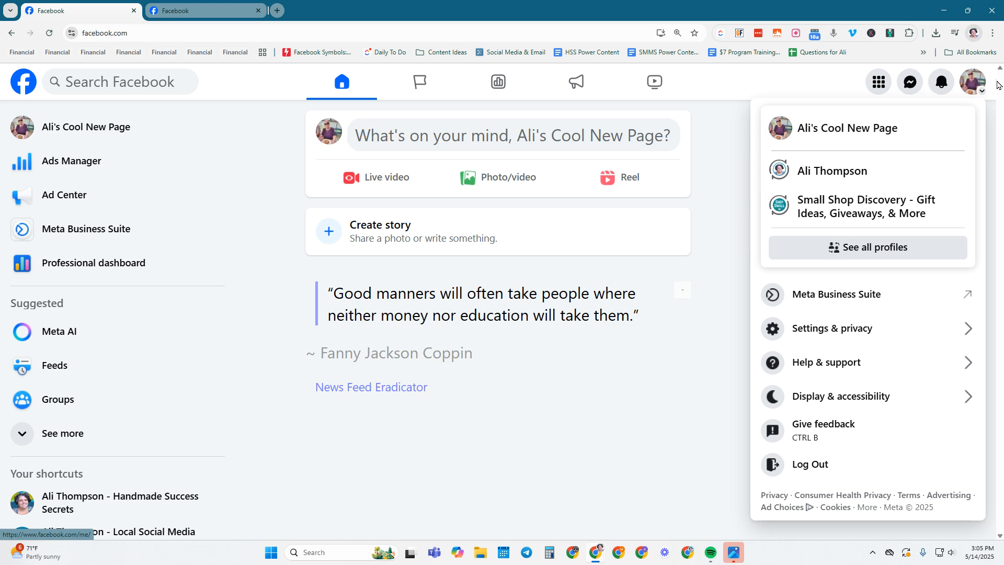
click(830, 174)
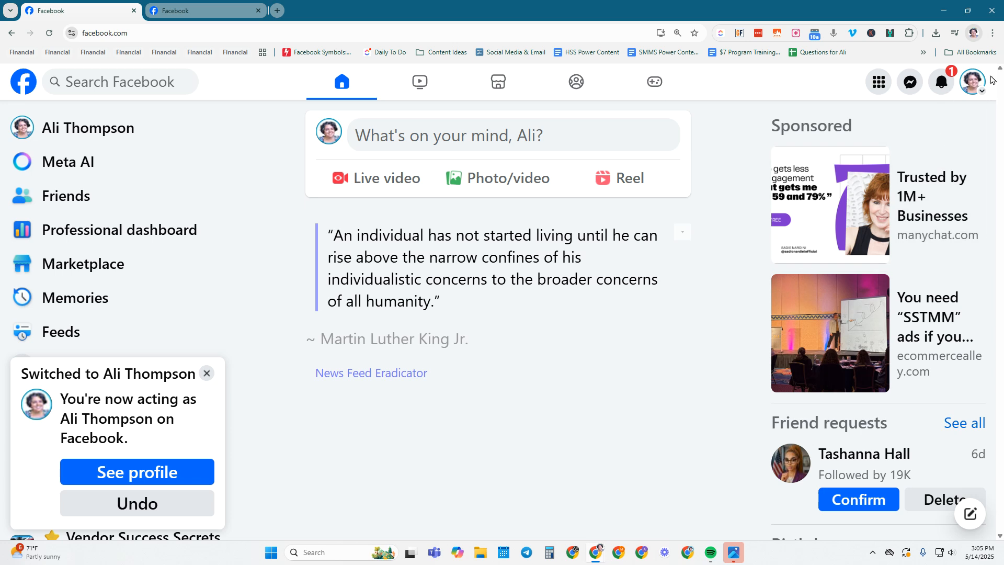
Browse the full list of profiles and Pages, switch back to the newly created Page, and dismiss the notification
click(974, 83)
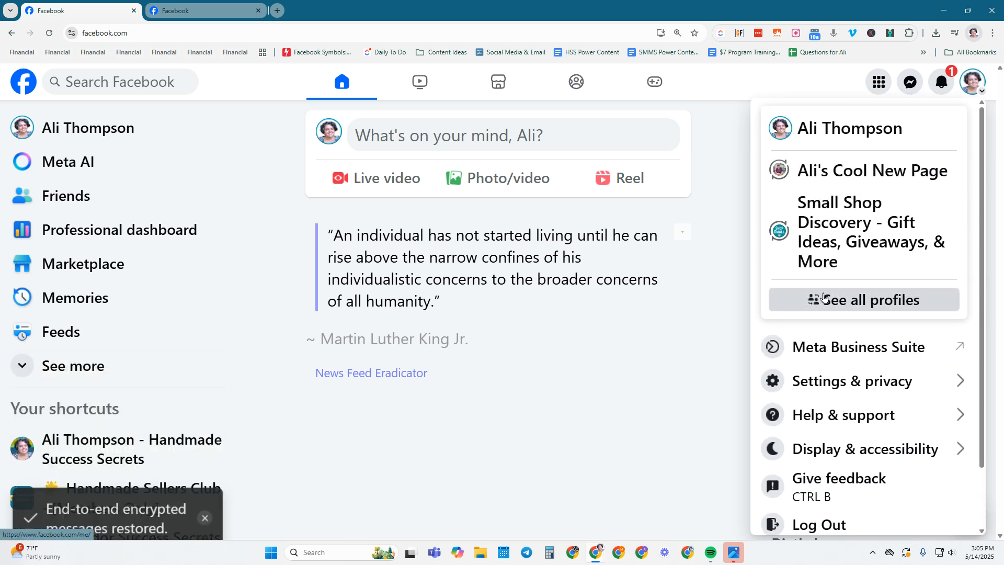
click(825, 313)
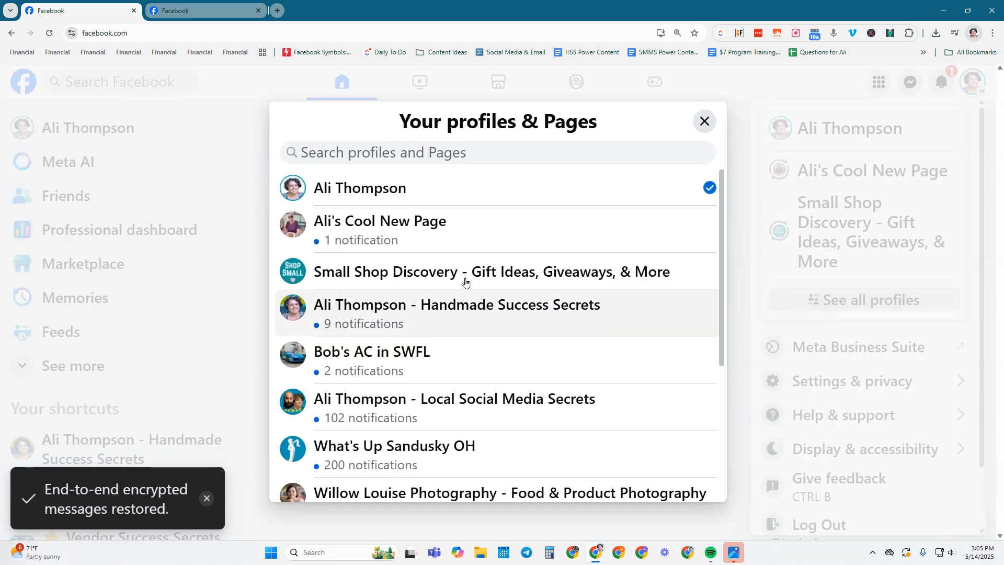
scroll(485, 280, down, 3)
scroll(523, 271, up, 2)
scroll(501, 262, up, 2)
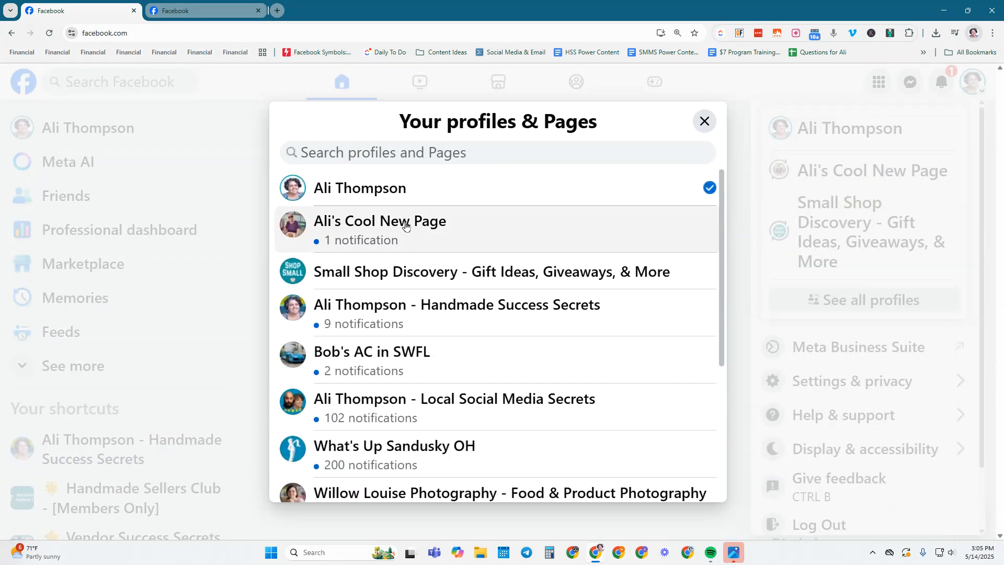
click(405, 224)
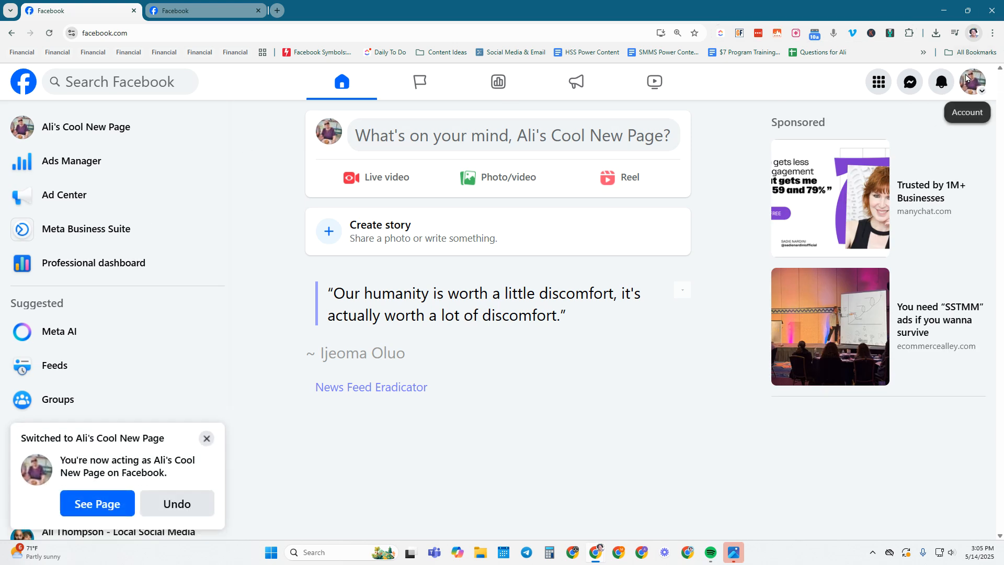
click(207, 438)
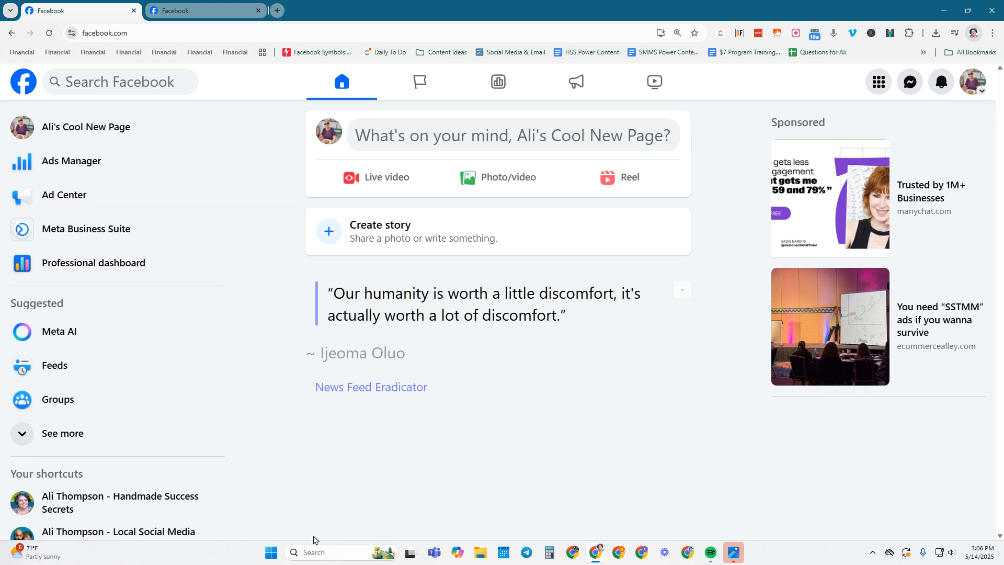
click(979, 77)
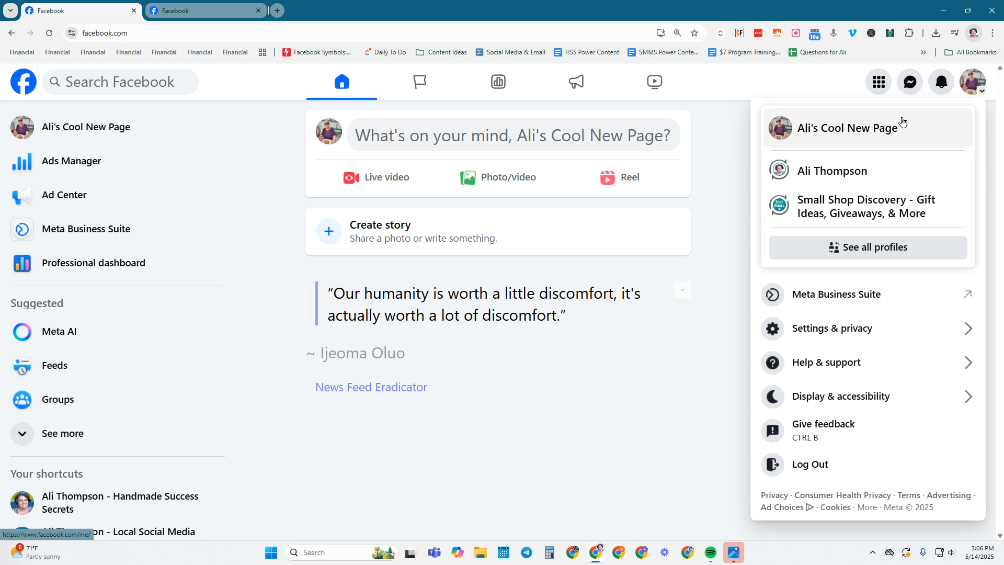
click(854, 128)
scroll(721, 345, down, 2)
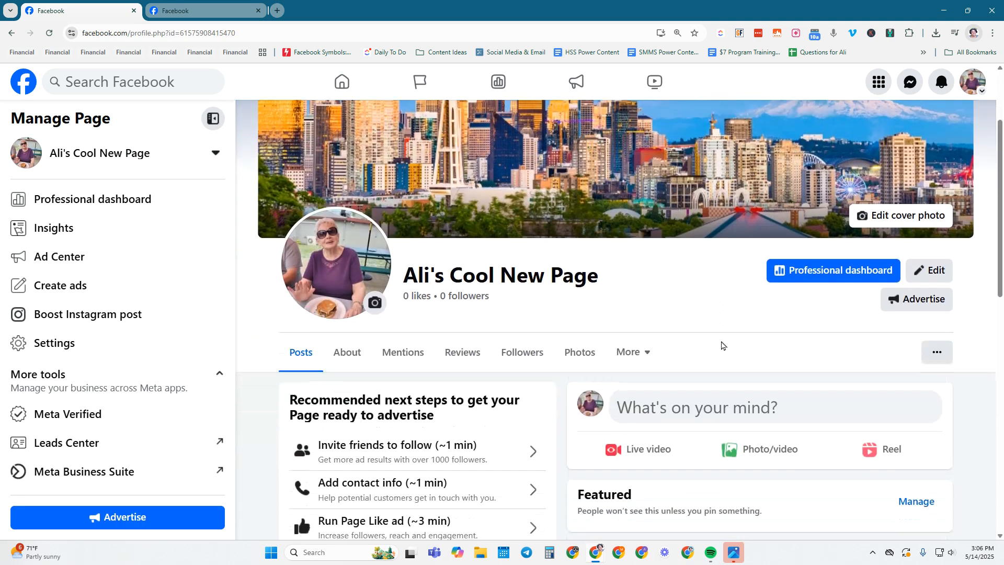
scroll(721, 345, down, 8)
scroll(722, 345, up, 3)
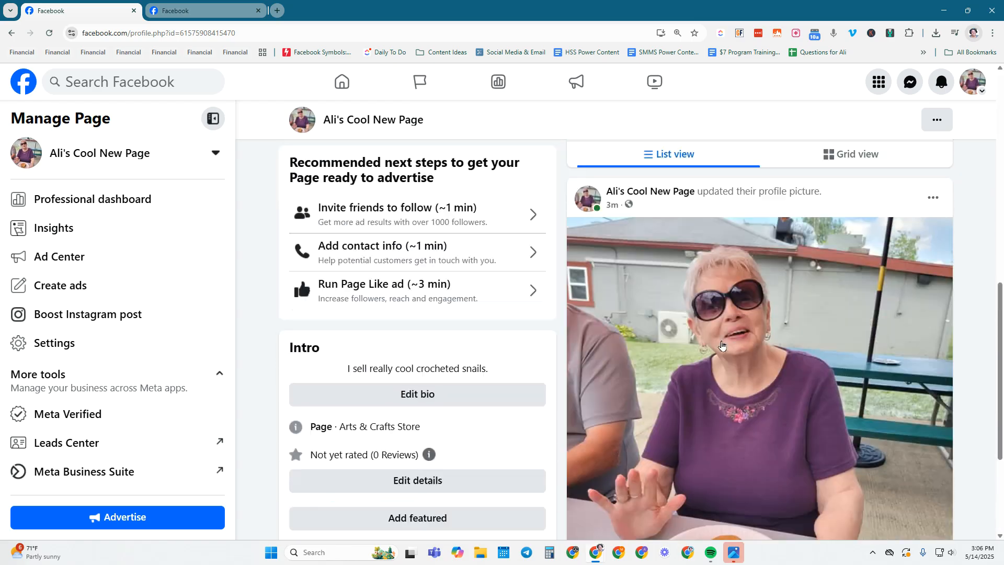
scroll(722, 345, up, 6)
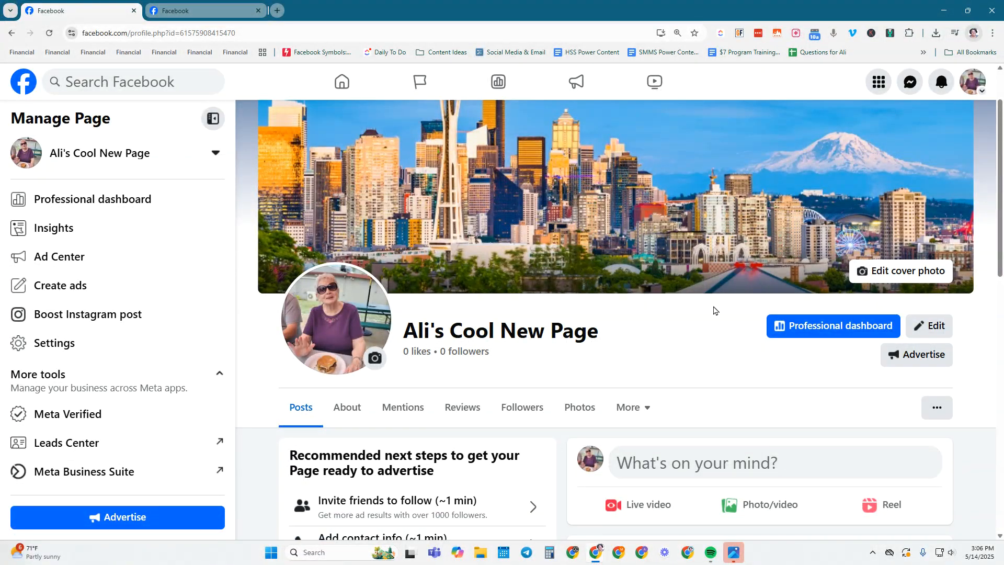
scroll(714, 310, down, 10)
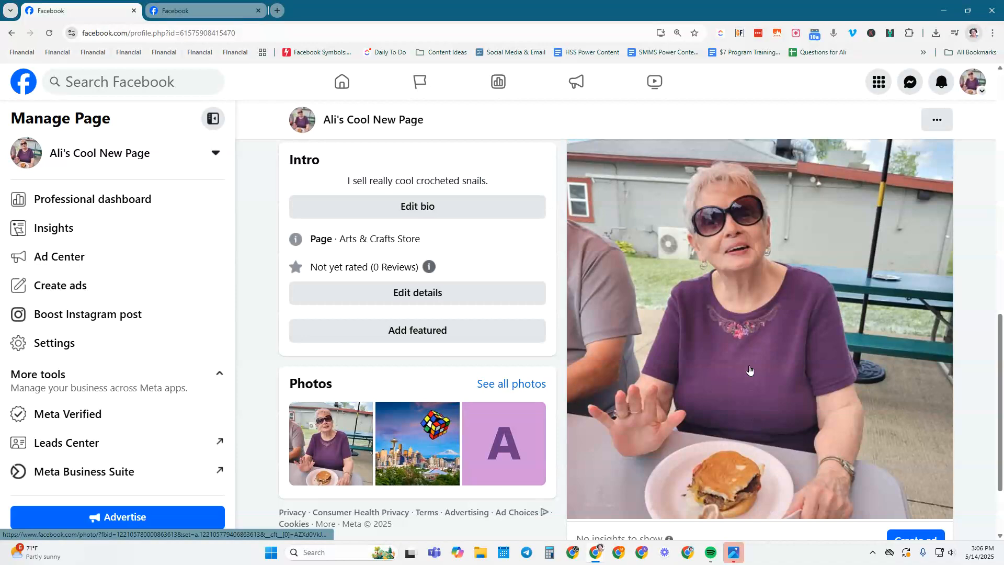
scroll(735, 450, down, 2)
scroll(759, 350, up, 6)
scroll(758, 349, up, 8)
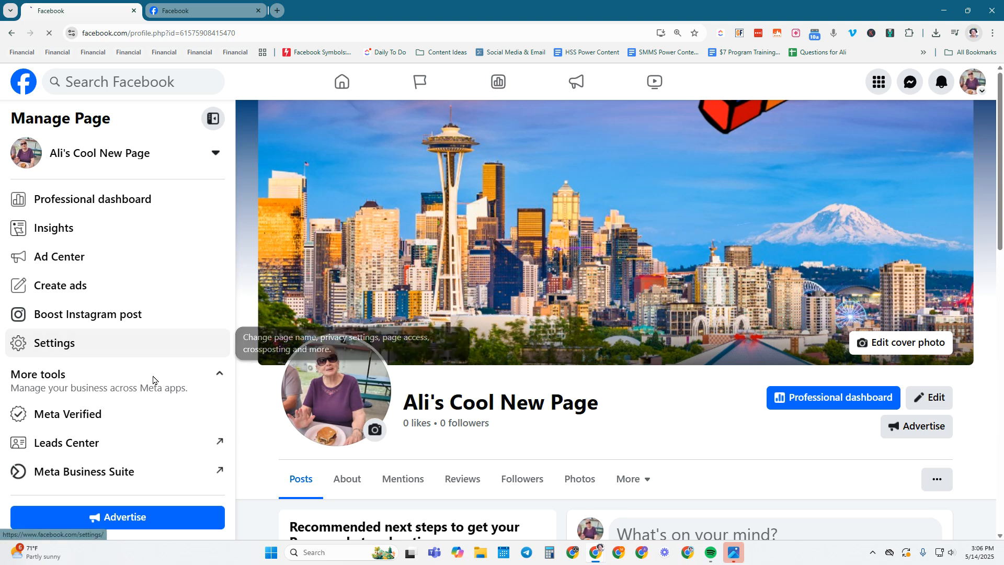
Open the Page's settings, look through the Preferences and Audience and visibility categories, and return to the profile
click(79, 348)
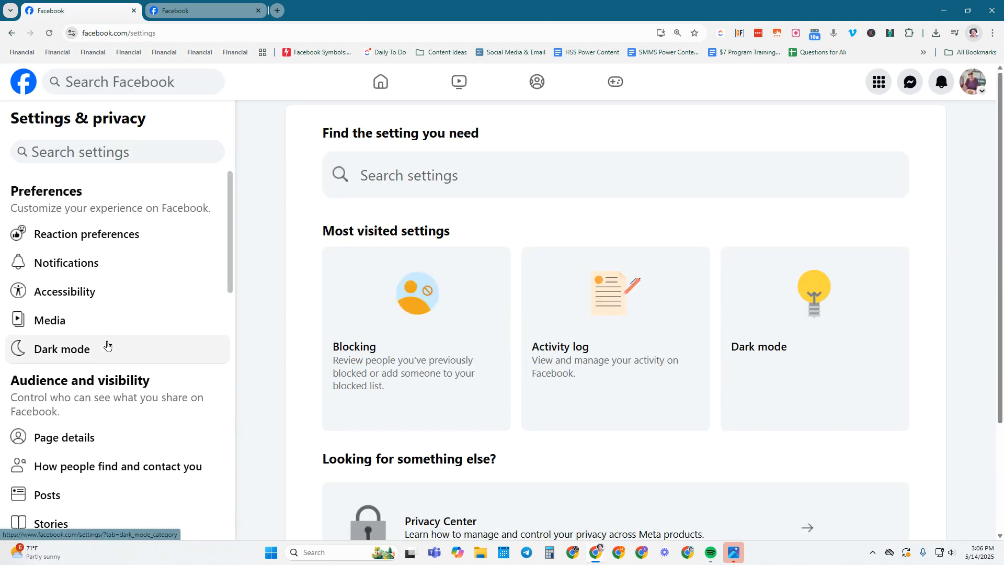
scroll(104, 321, down, 4)
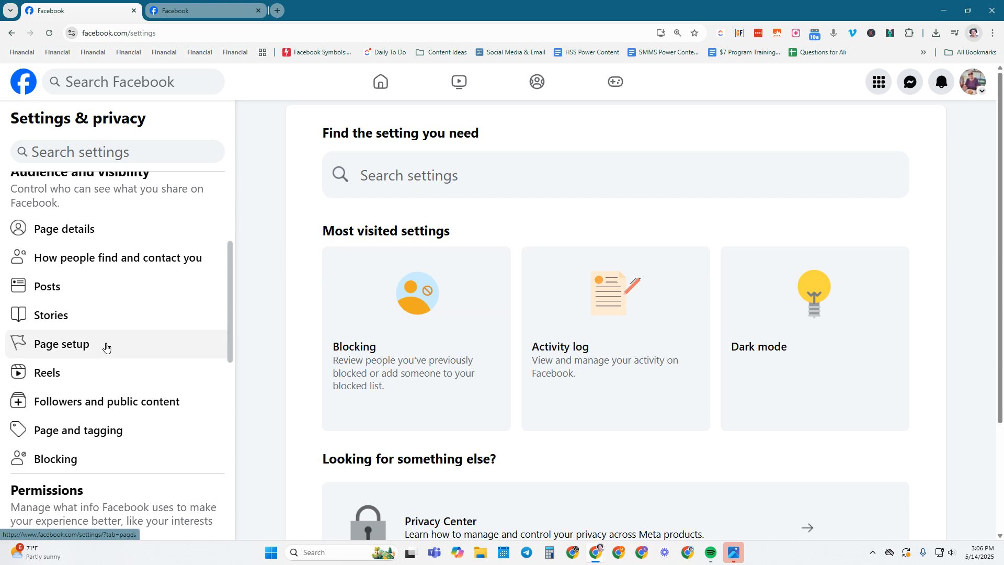
scroll(66, 236, up, 4)
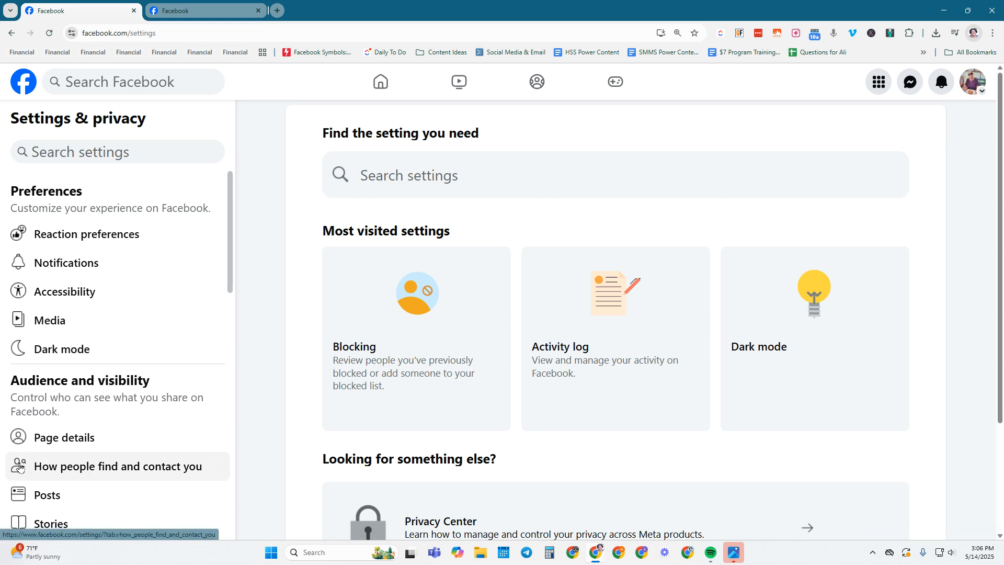
click(10, 32)
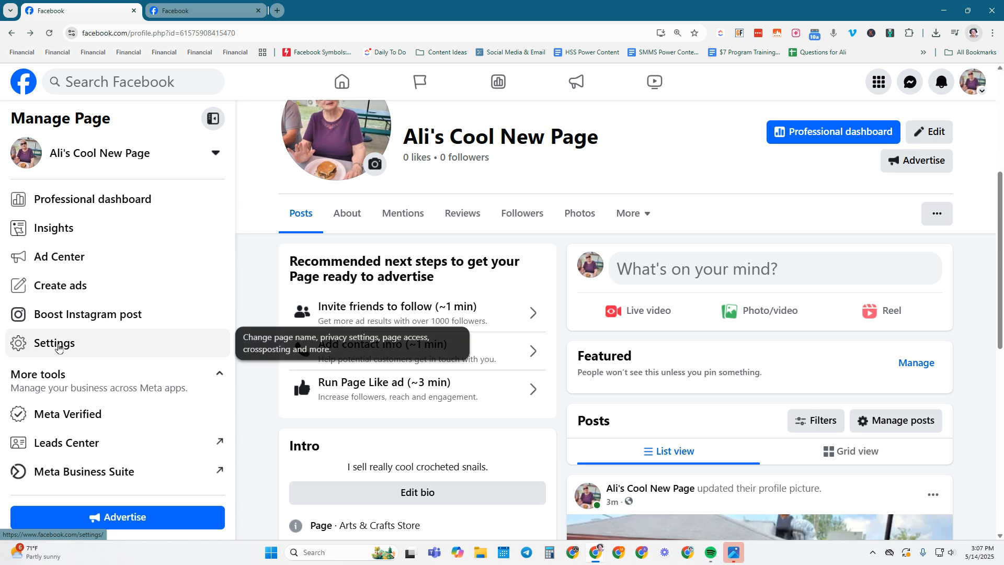
Reopen the Page's settings and examine the Page setup options, from name and access through data sharing and branded content
click(59, 345)
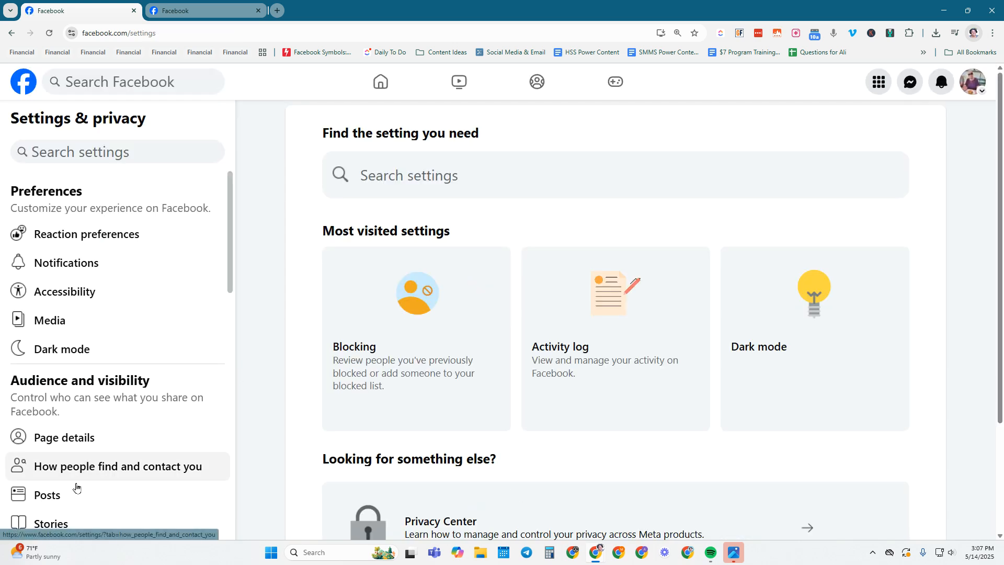
scroll(68, 481, down, 5)
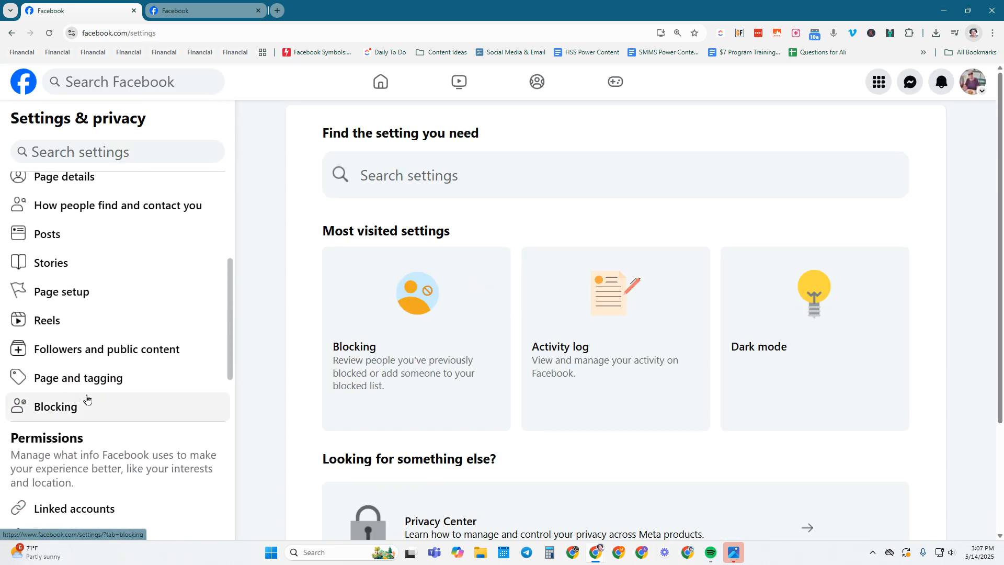
scroll(88, 376, down, 3)
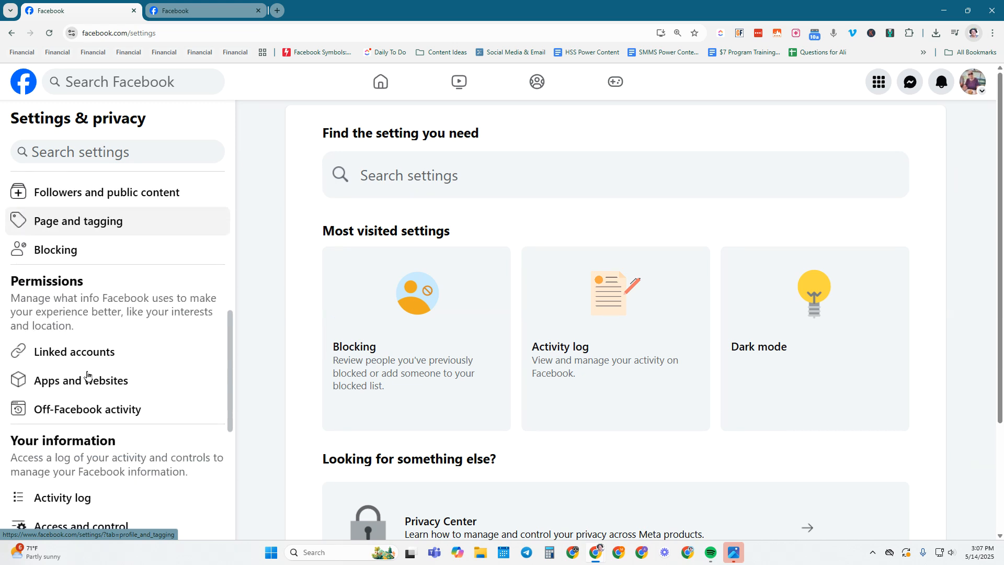
scroll(87, 376, up, 3)
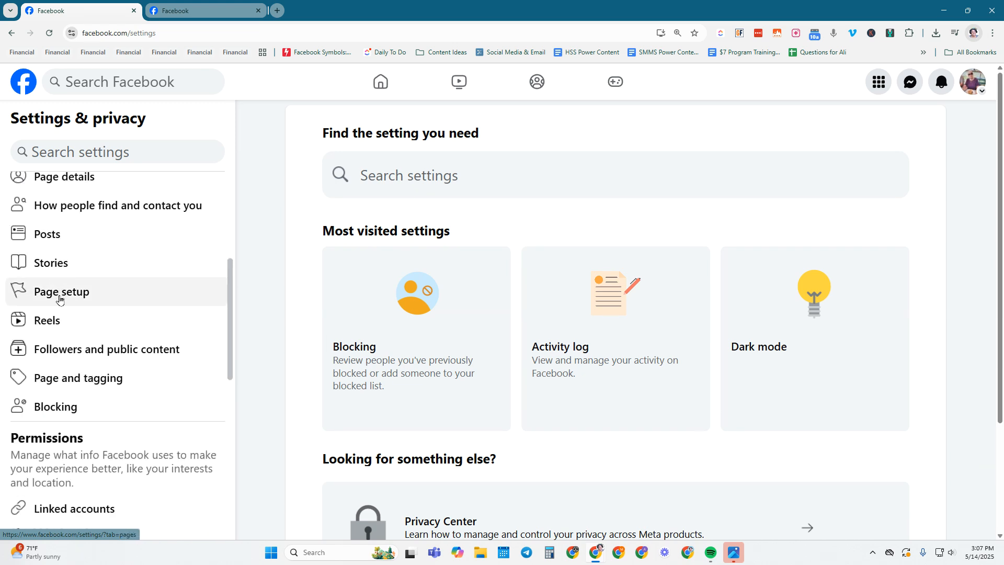
scroll(82, 317, up, 1)
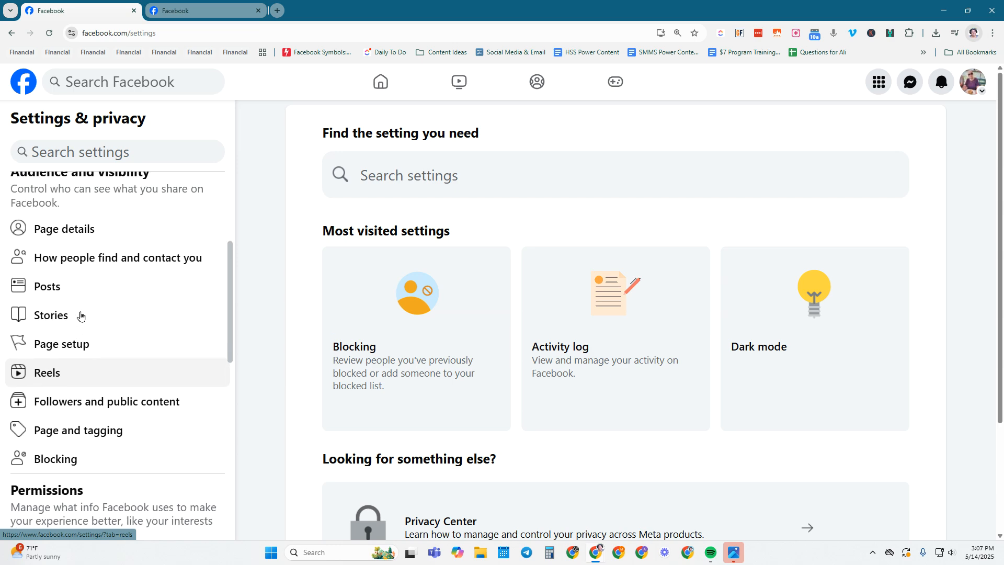
click(75, 350)
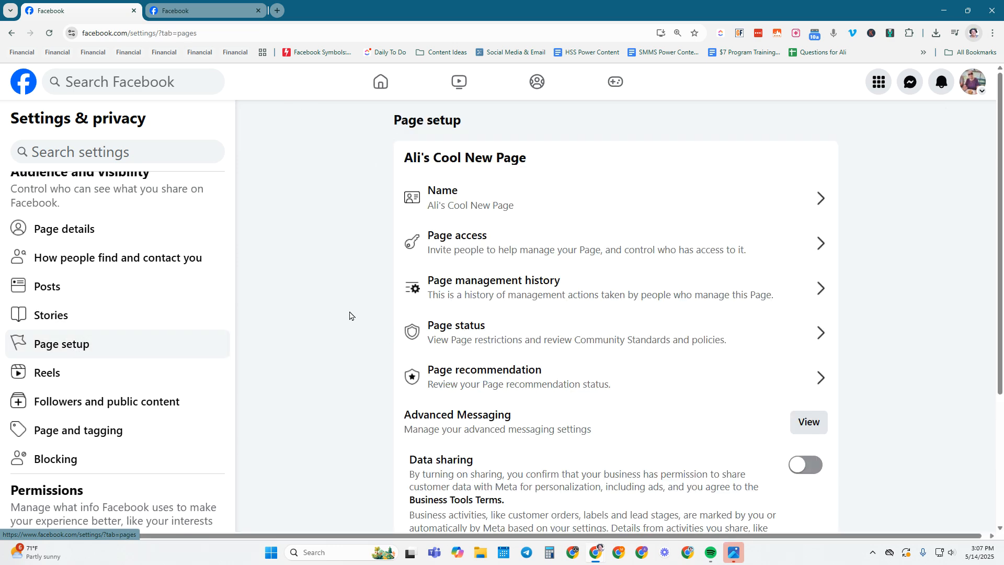
scroll(349, 316, down, 3)
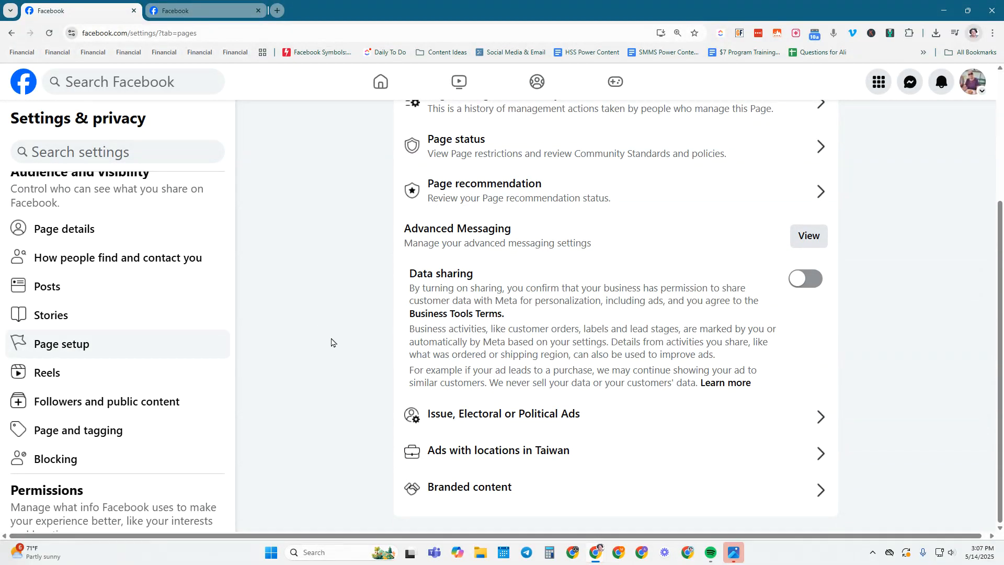
scroll(331, 342, up, 2)
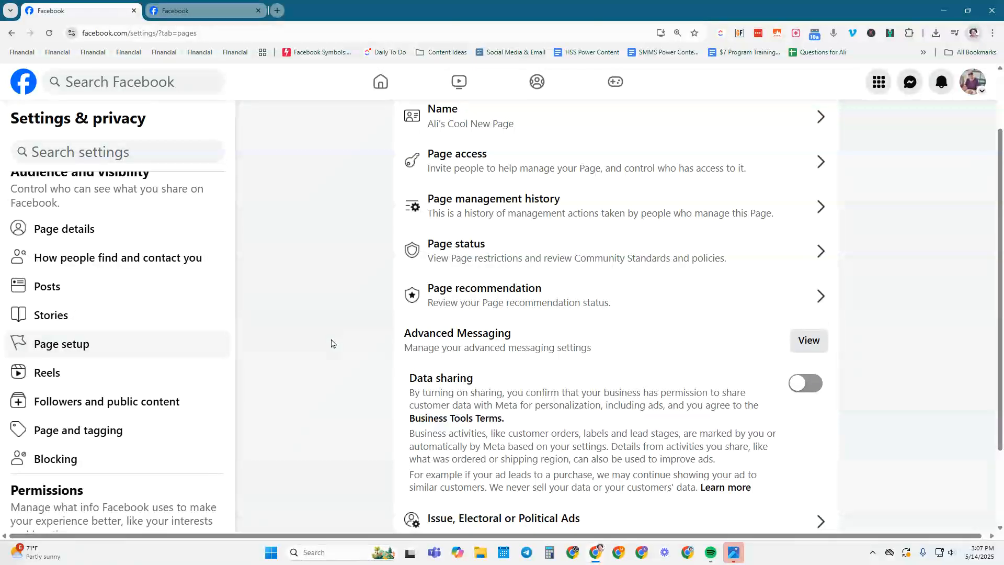
Open Page details and look over the category and contact fields in the Page's About section
click(66, 230)
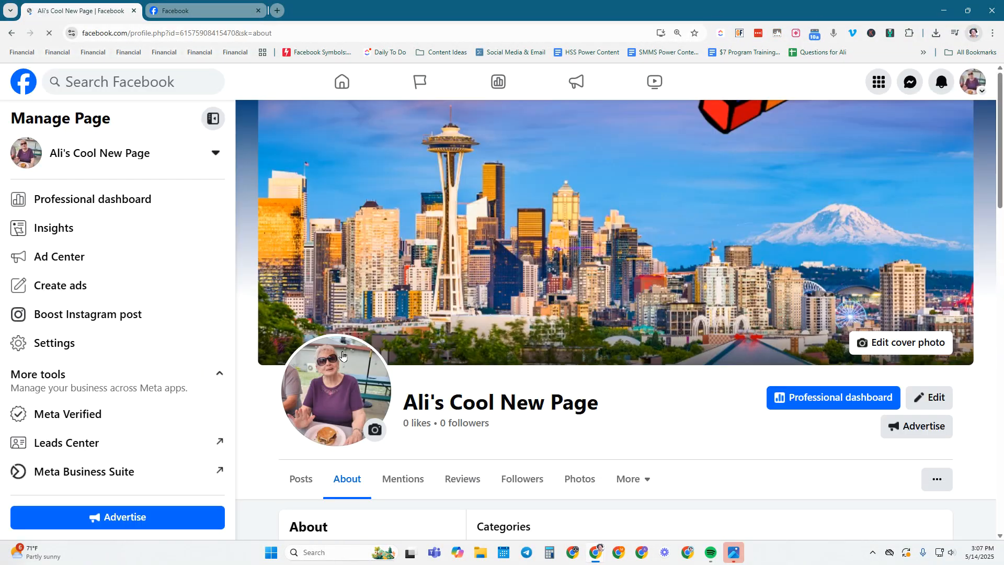
scroll(76, 230, up, 3)
scroll(92, 304, down, 4)
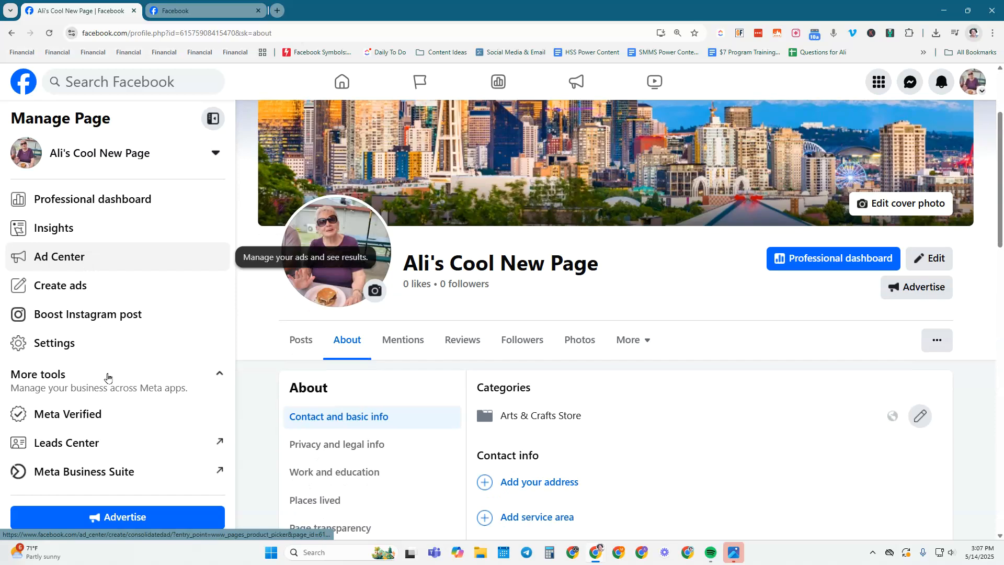
scroll(107, 417, up, 5)
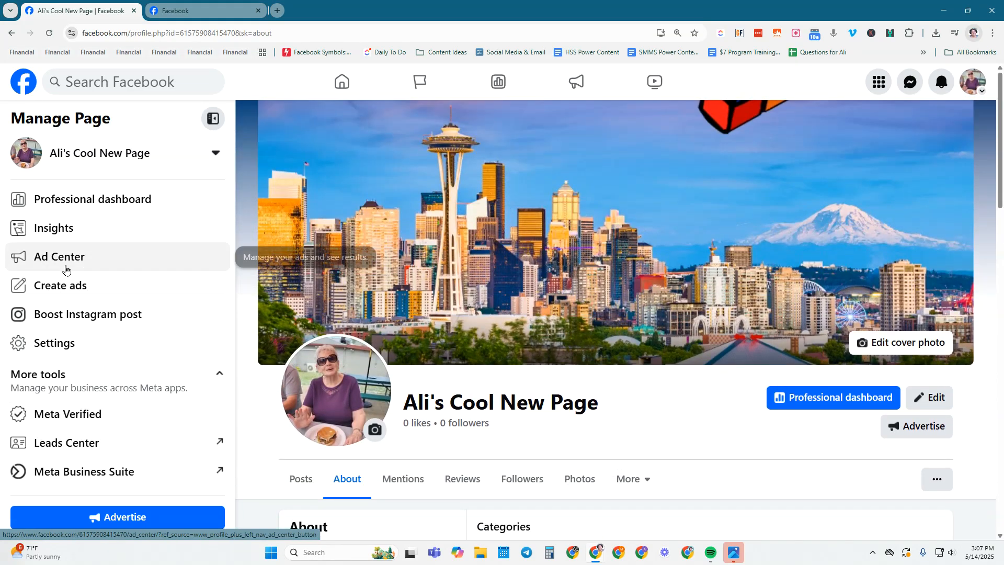
Go back to the Page's settings, look through all categories, and review the Followers and public content options
click(78, 343)
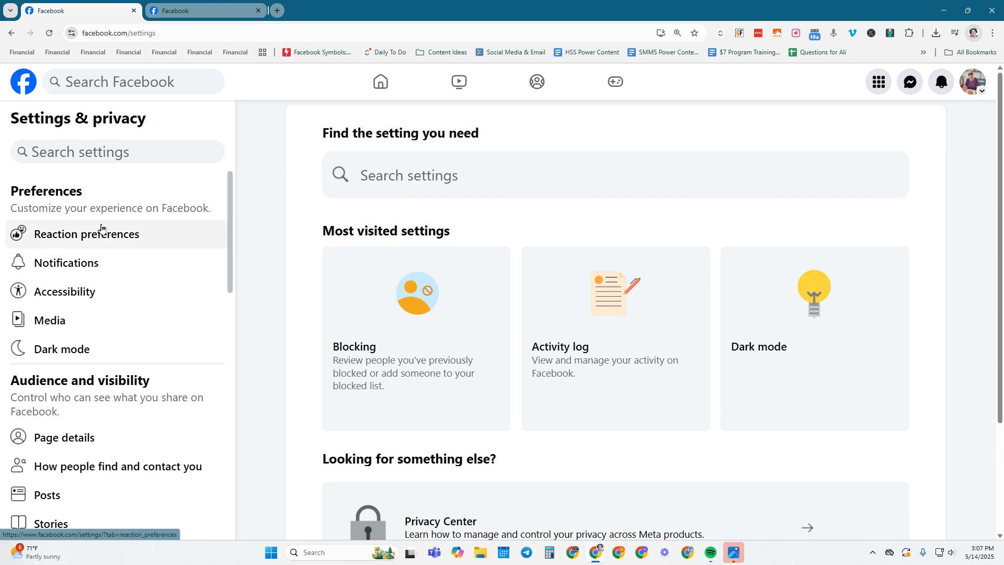
scroll(122, 304, down, 4)
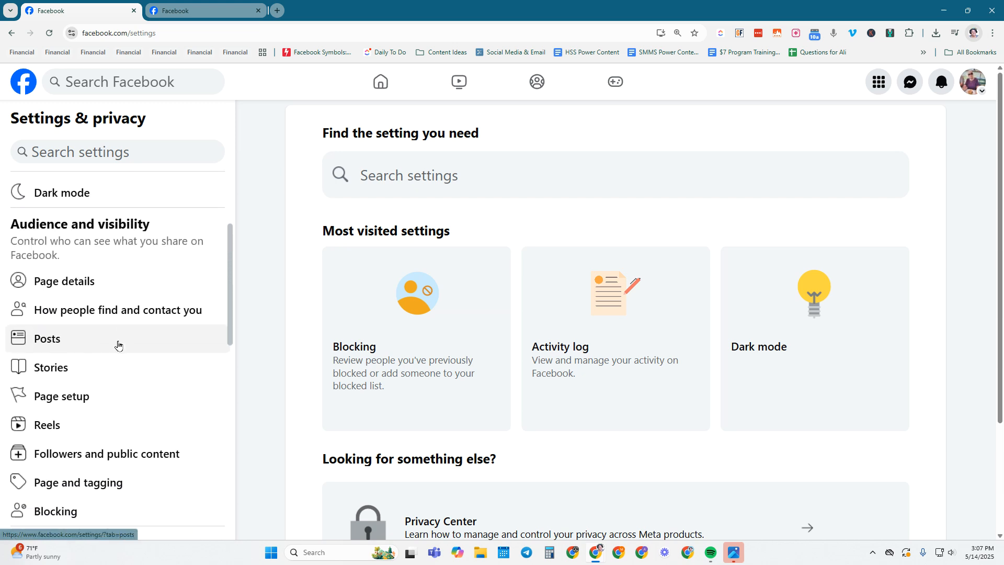
scroll(118, 345, down, 1)
scroll(118, 346, down, 1)
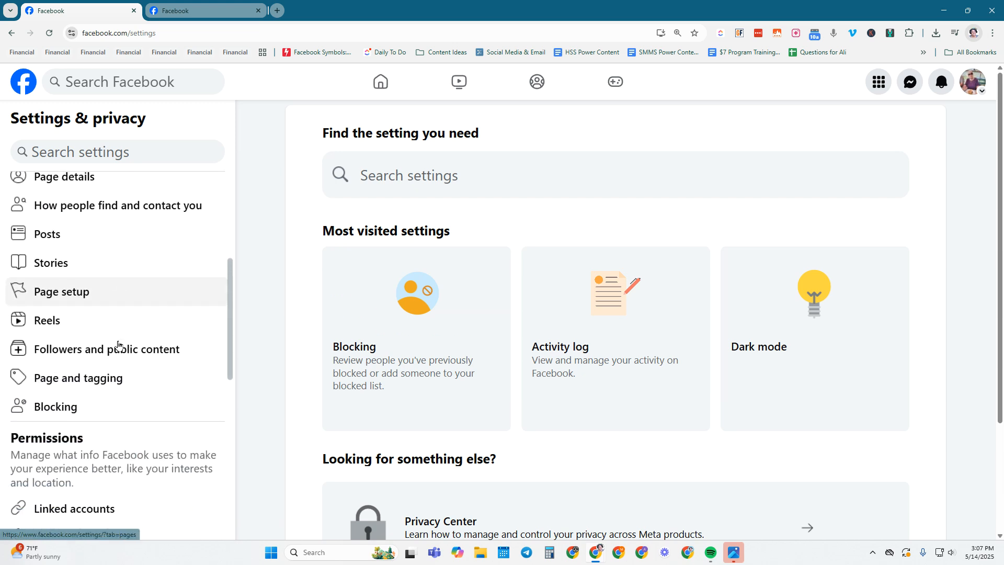
scroll(162, 356, down, 5)
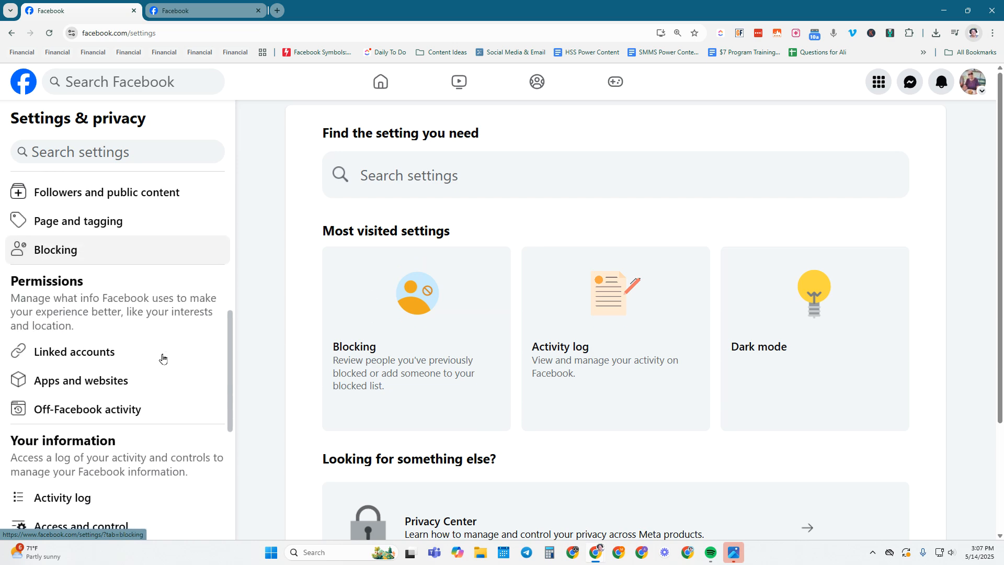
scroll(162, 354, down, 4)
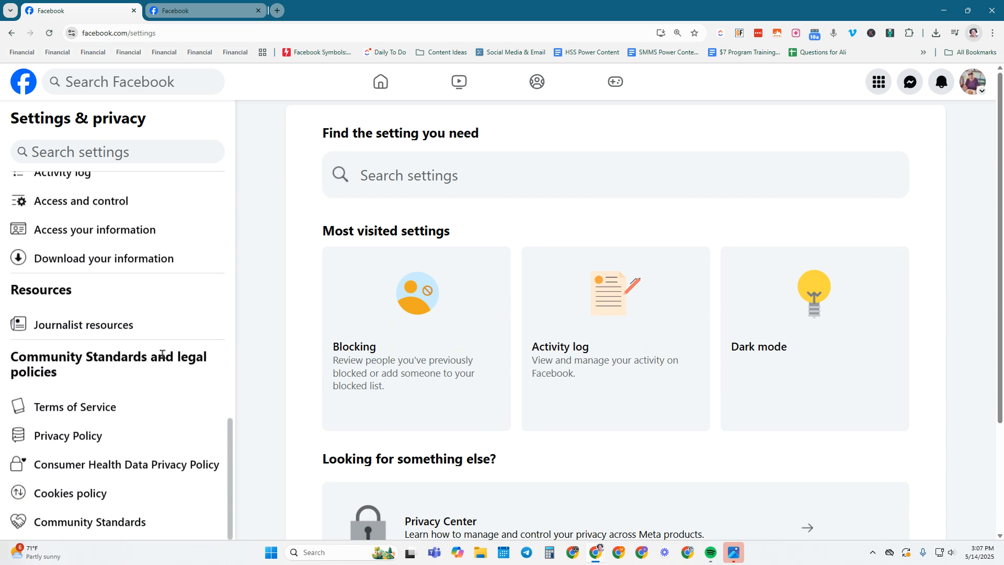
scroll(162, 354, up, 6)
scroll(162, 354, up, 3)
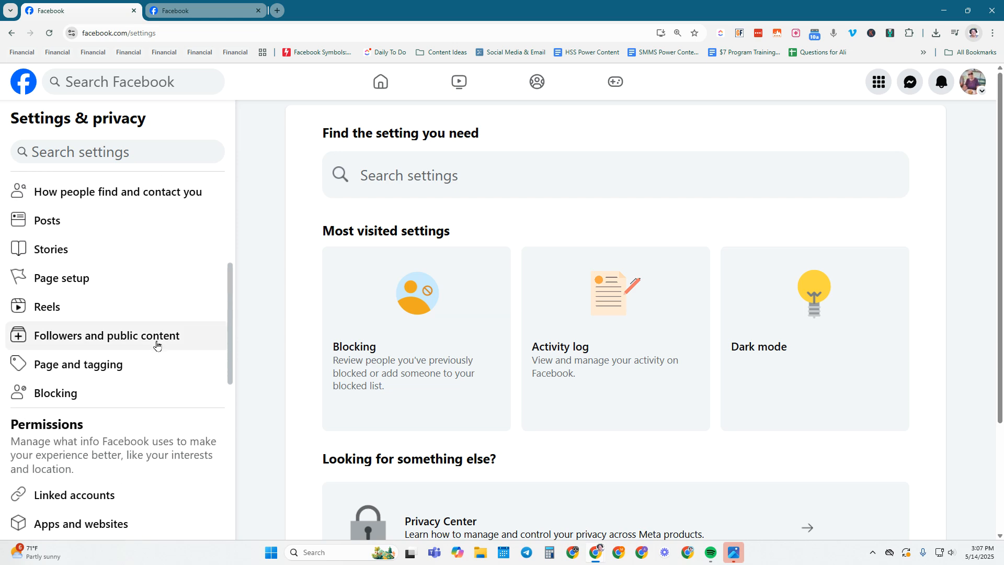
click(157, 342)
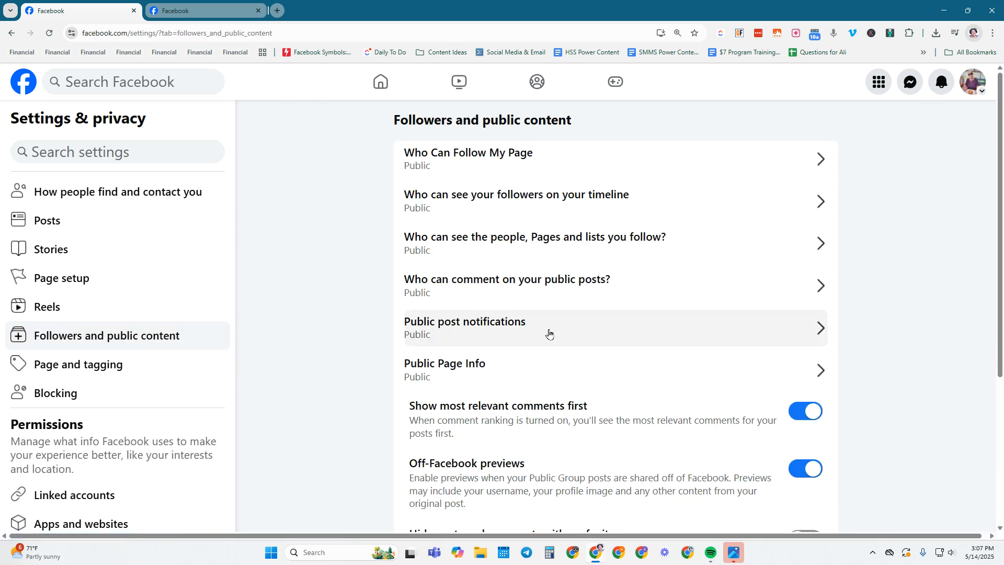
scroll(549, 333, down, 4)
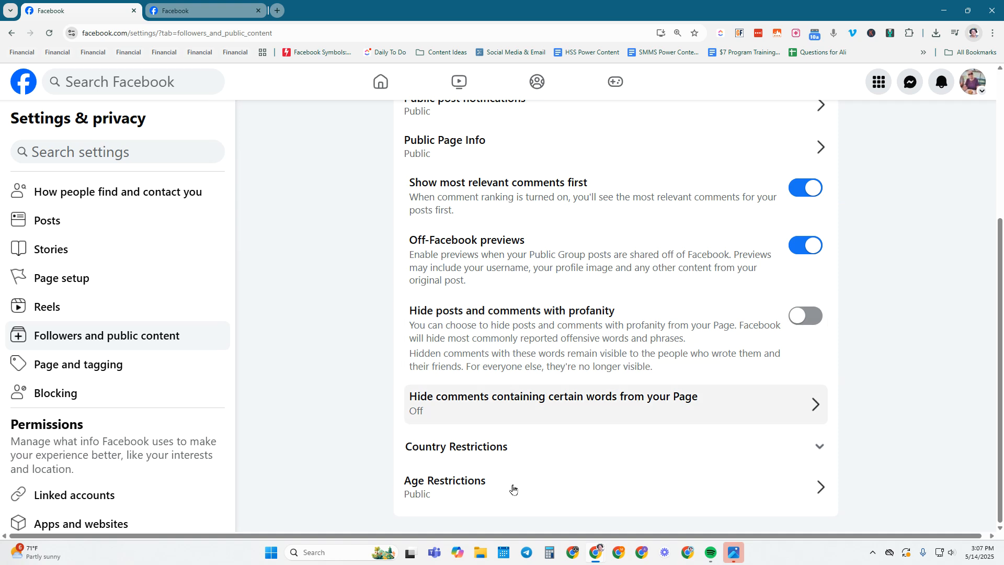
Set the Page's country restrictions to show only to the United States and save them
click(602, 451)
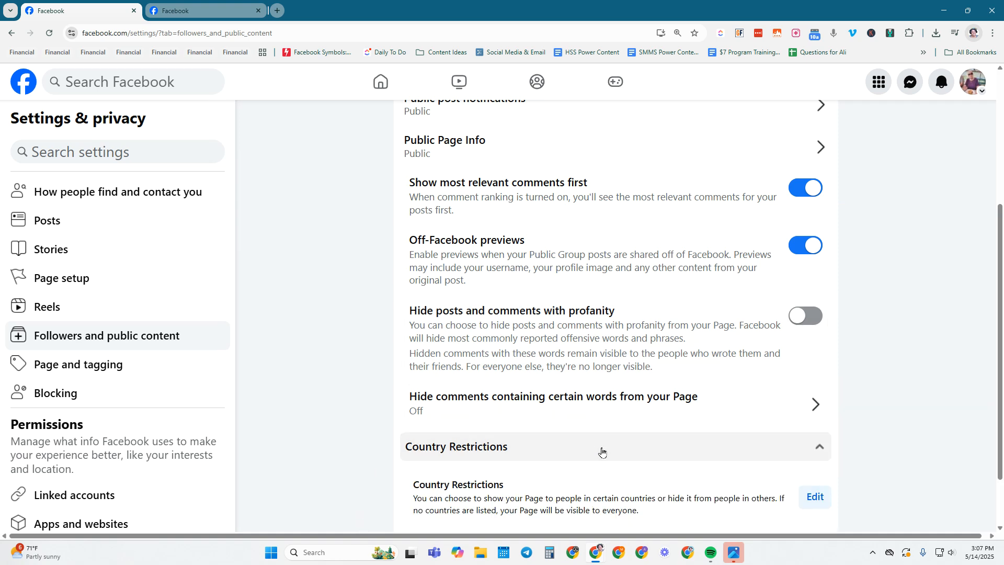
scroll(588, 363, down, 2)
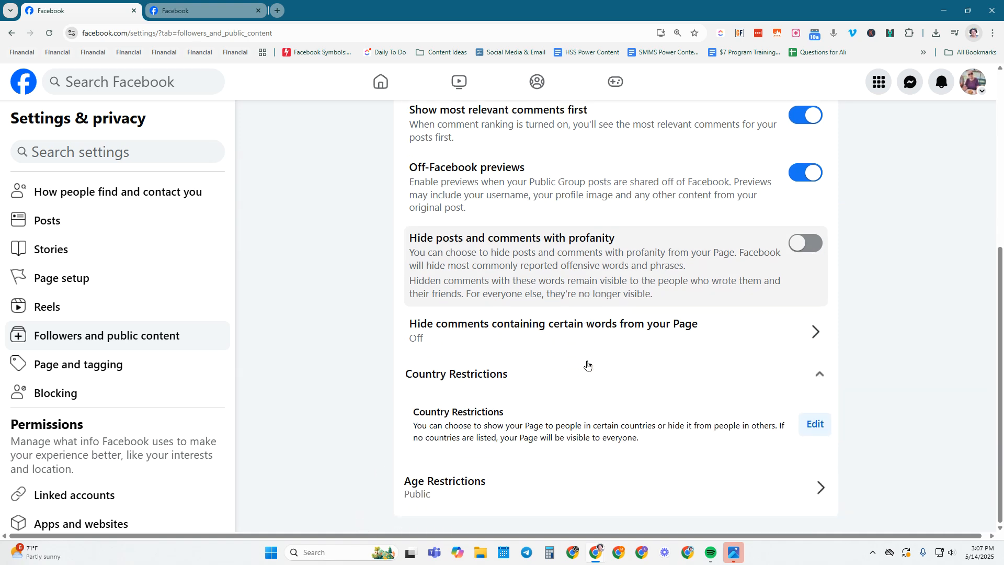
click(815, 424)
scroll(701, 502, down, 3)
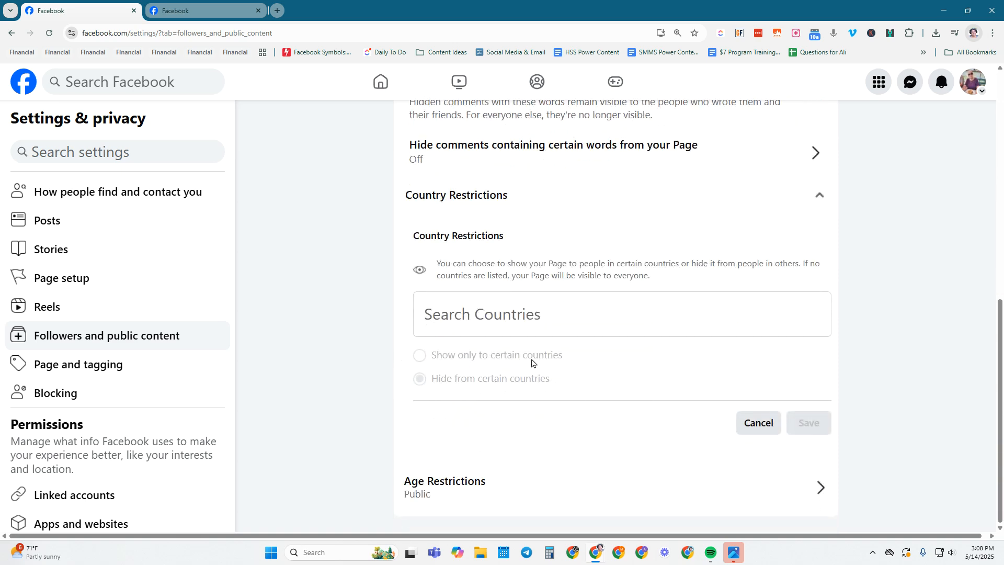
click(466, 314)
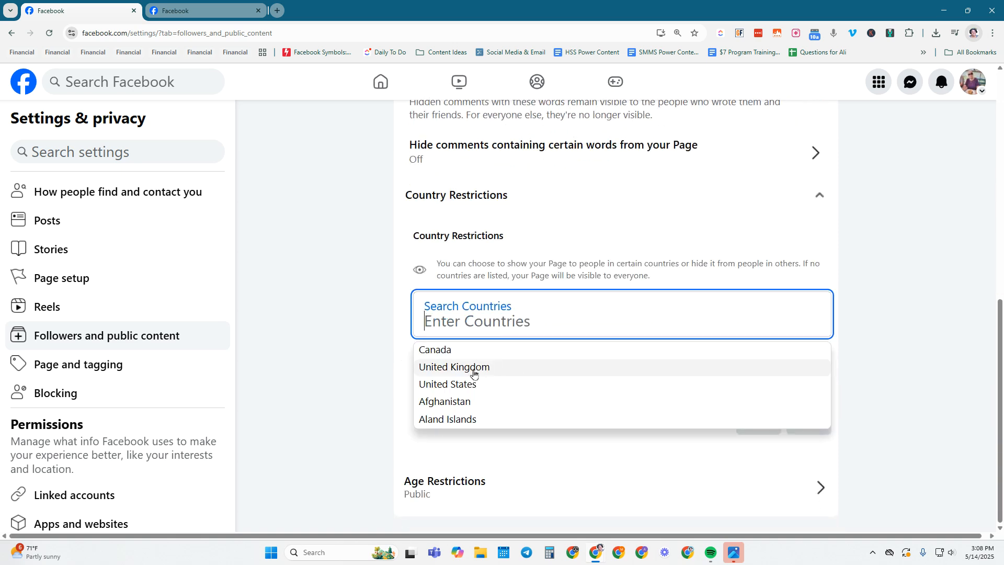
click(460, 384)
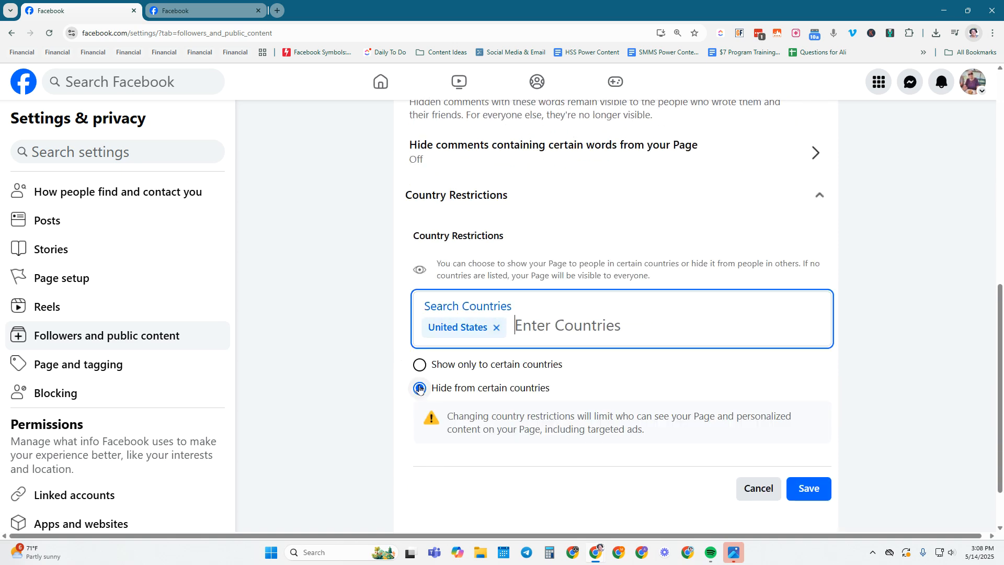
click(420, 365)
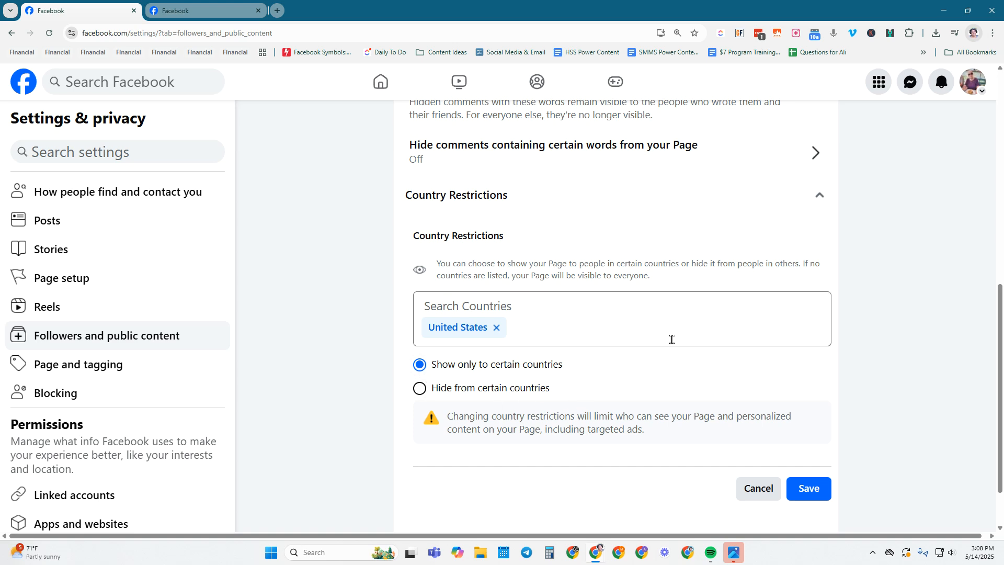
click(825, 494)
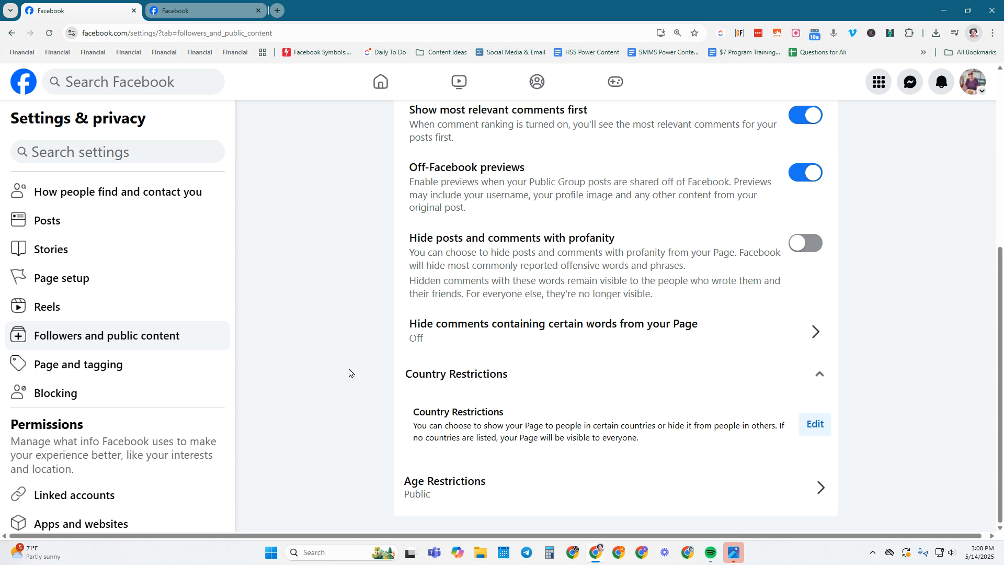
scroll(350, 372, up, 6)
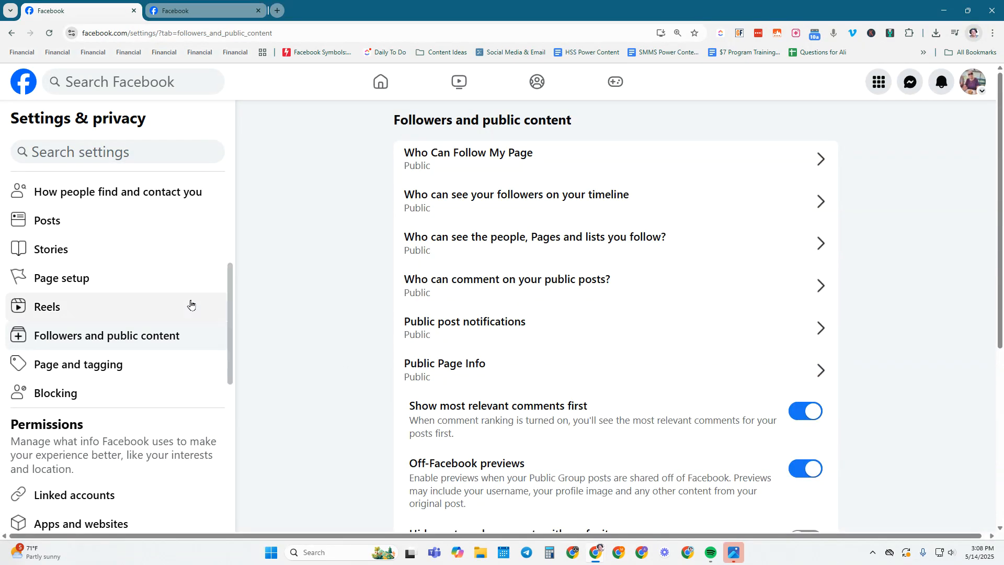